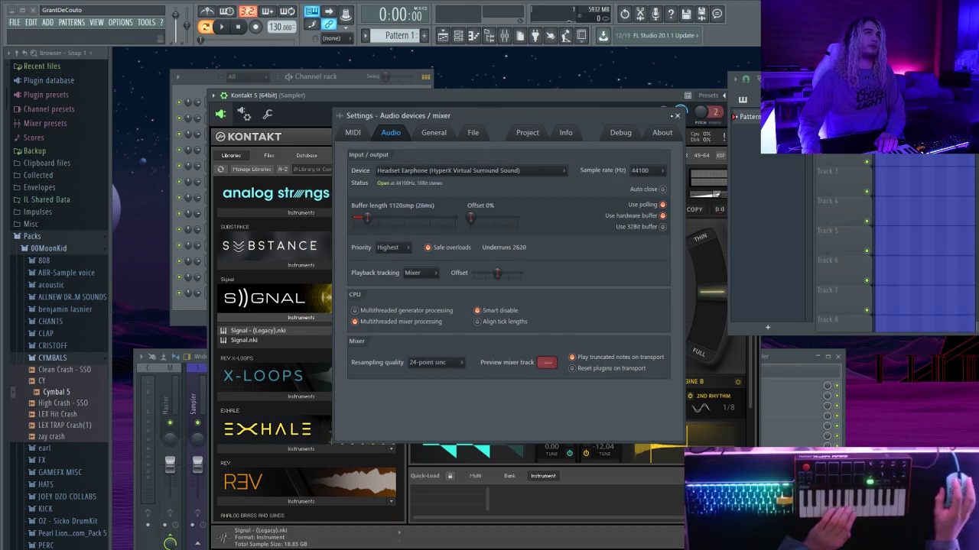
Step: Close the audio settings and browse the Signal presets, loading 002. Tight Pluck and 367. Harmonious
left_click(677, 116)
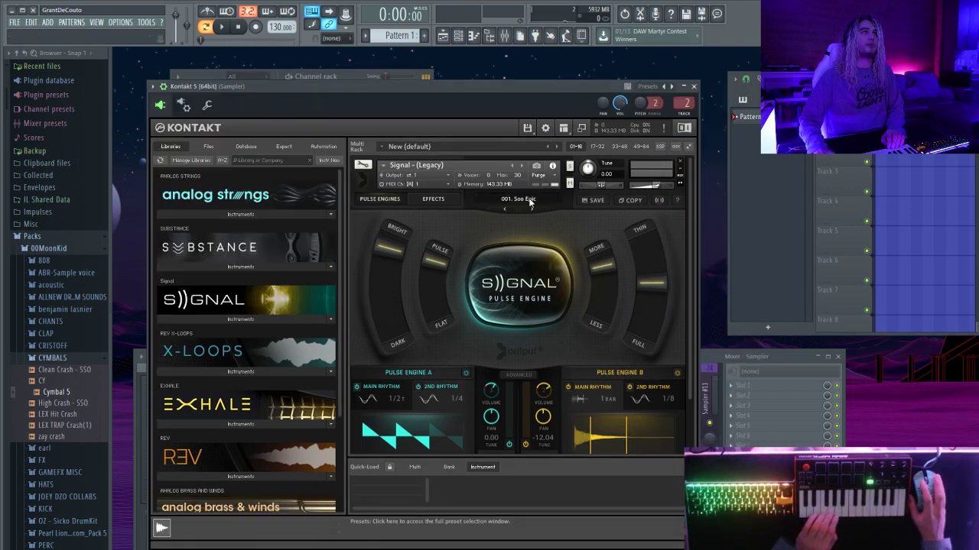
left_click(528, 199)
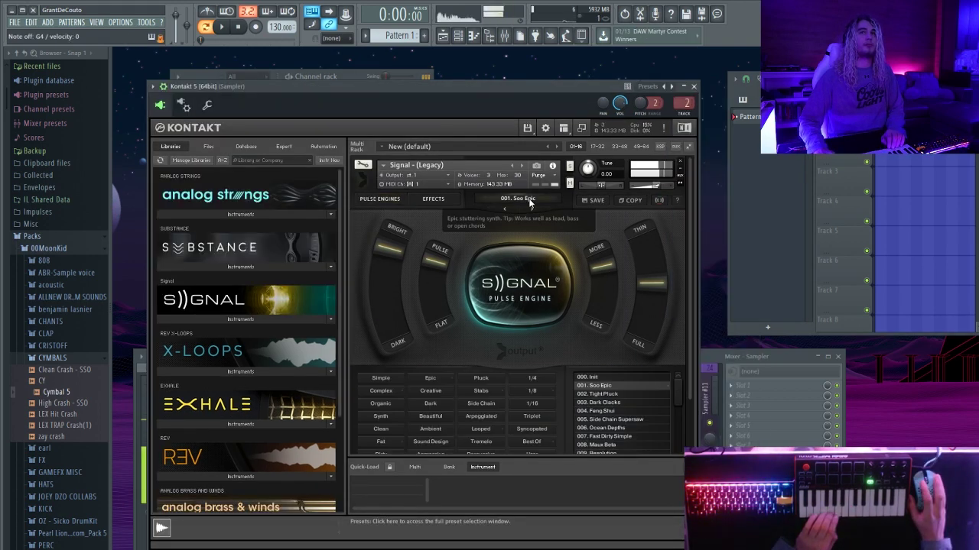
left_click(531, 209)
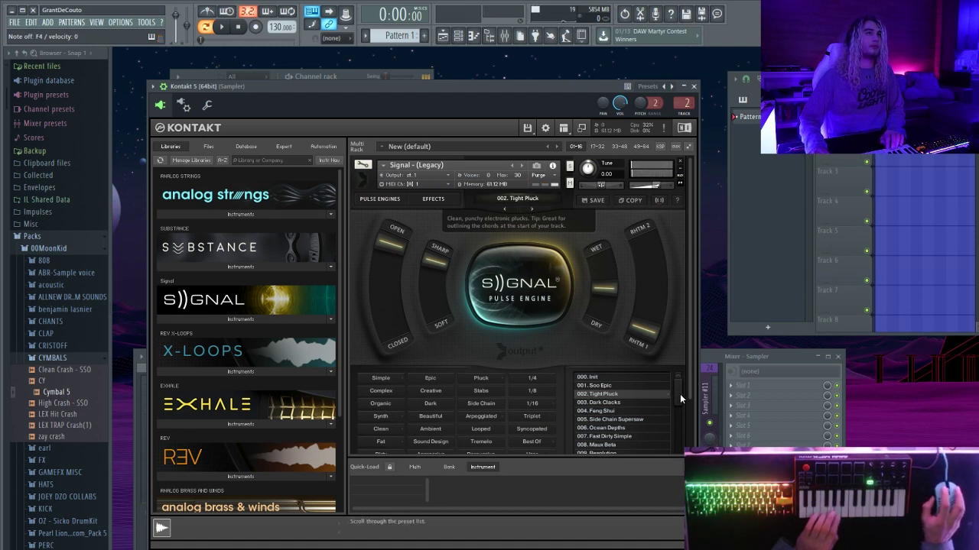
left_click_drag(680, 394, 666, 457)
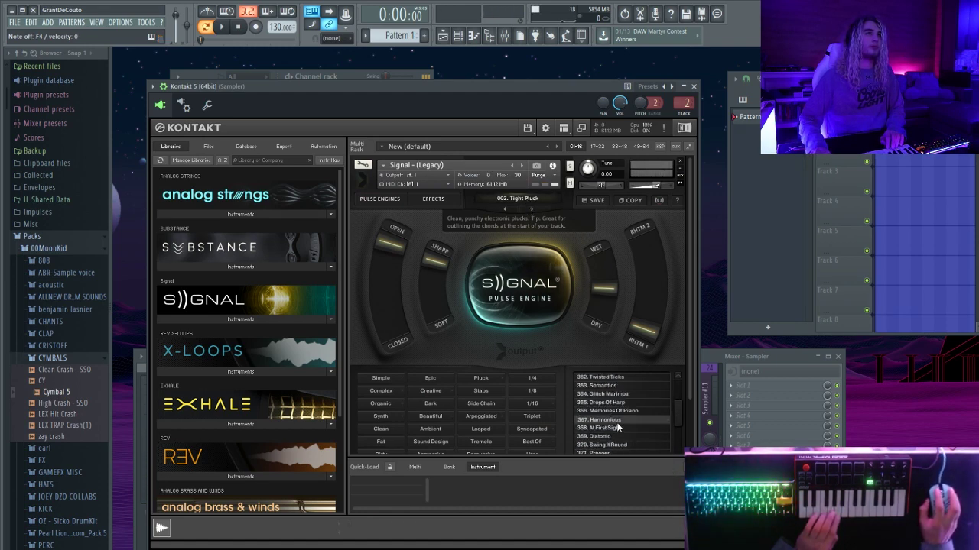
left_click(617, 424)
left_click_drag(679, 418, 679, 440)
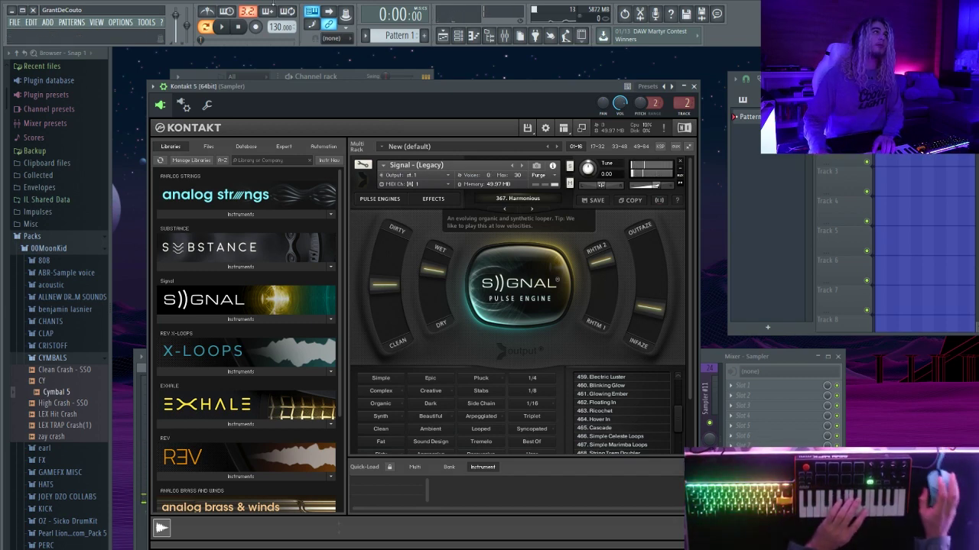
Step: Play Pattern 1 to try a melody over the chords with Serum's PL Trap Star preset, and stop playback
left_click(222, 28)
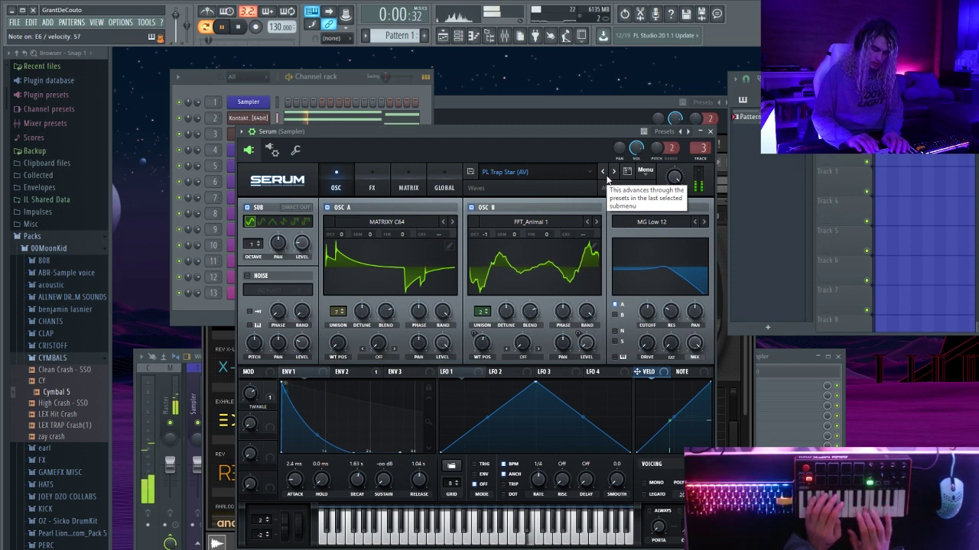
left_click(243, 29)
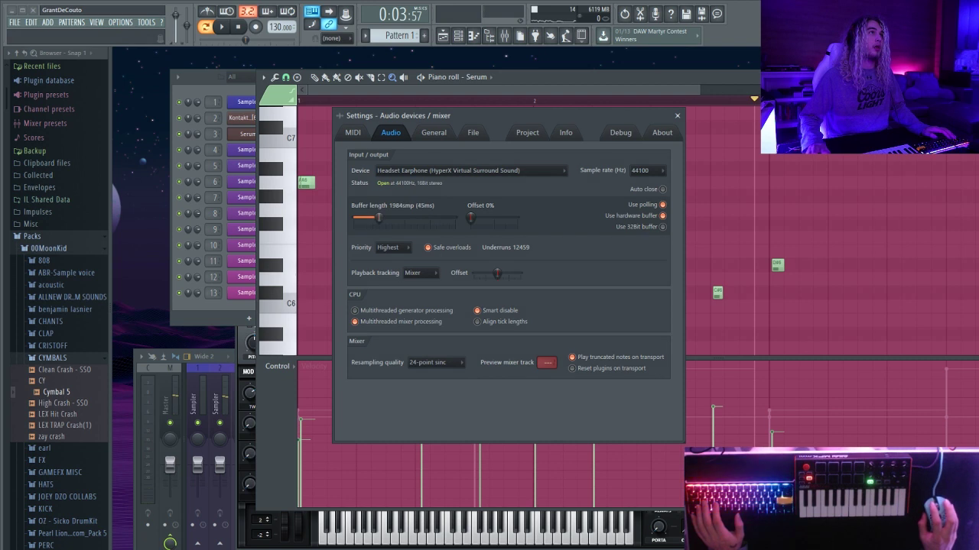
Step: Raise the audio buffer length to 4096 samples and close the settings
left_click_drag(378, 217, 417, 217)
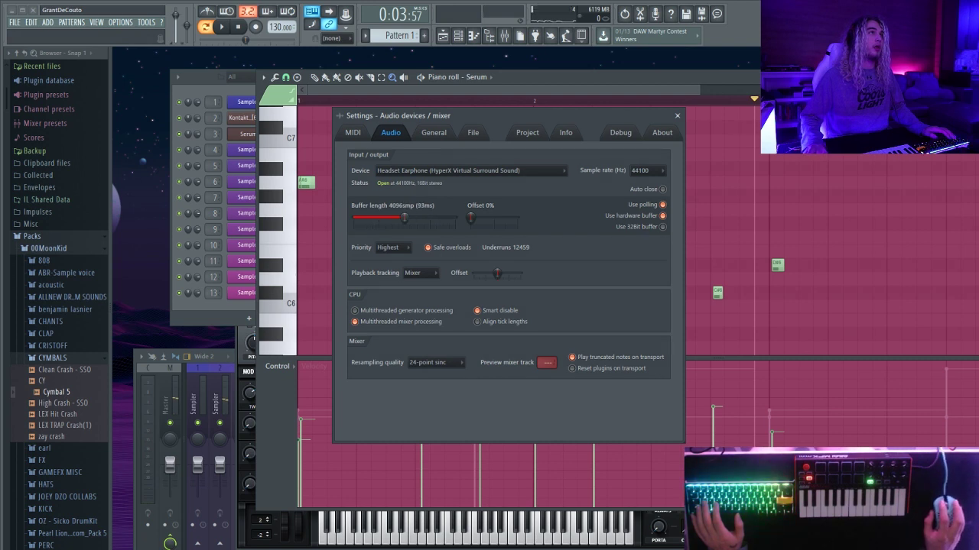
left_click(676, 116)
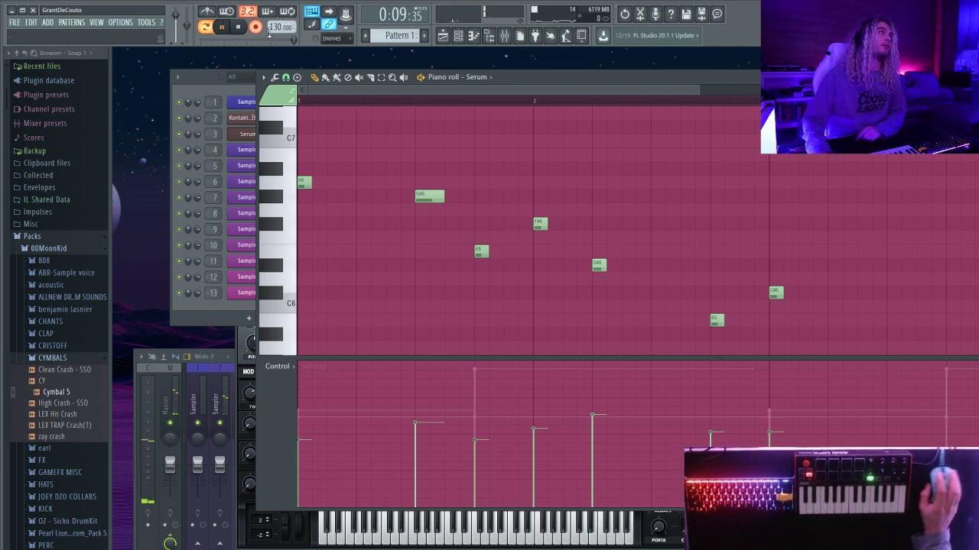
Step: Stop recording, play back the Serum melody and shorten the E6 note at 3:09:00 to one step
left_click(239, 30)
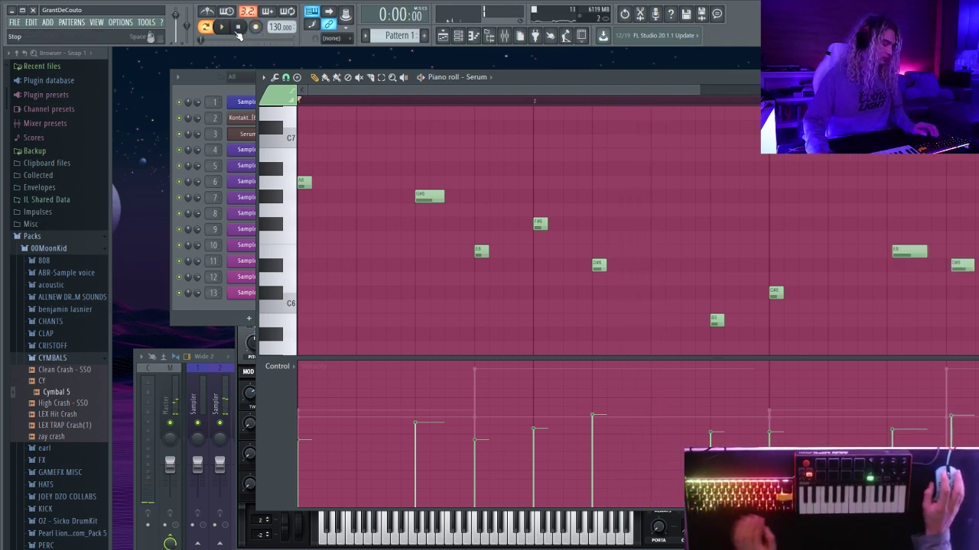
key("space")
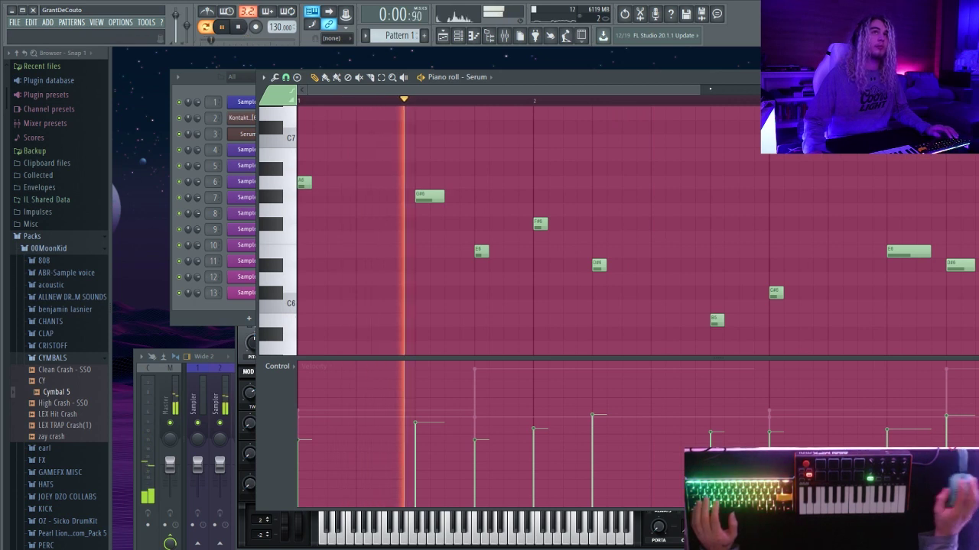
left_click_drag(928, 251, 904, 251)
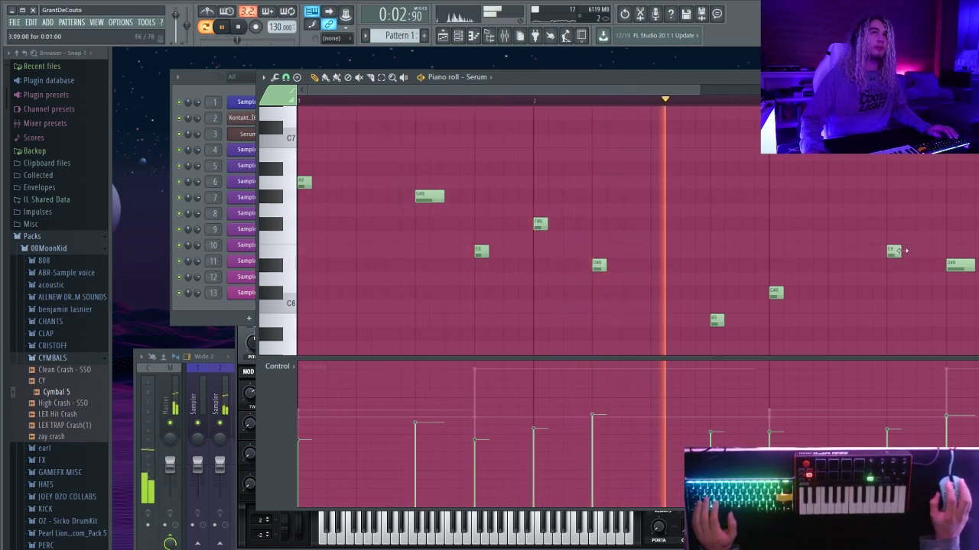
left_click_drag(505, 90, 630, 89)
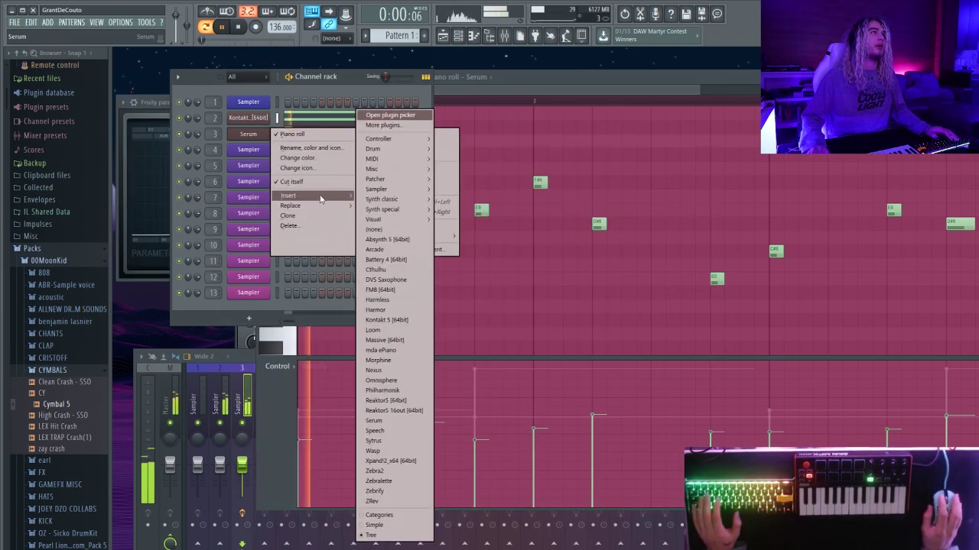
Step: Replace the Serum channel with Kontakt 5 [64bit] and load the SUBSTANCE instrument in it
mouse_move(337, 206)
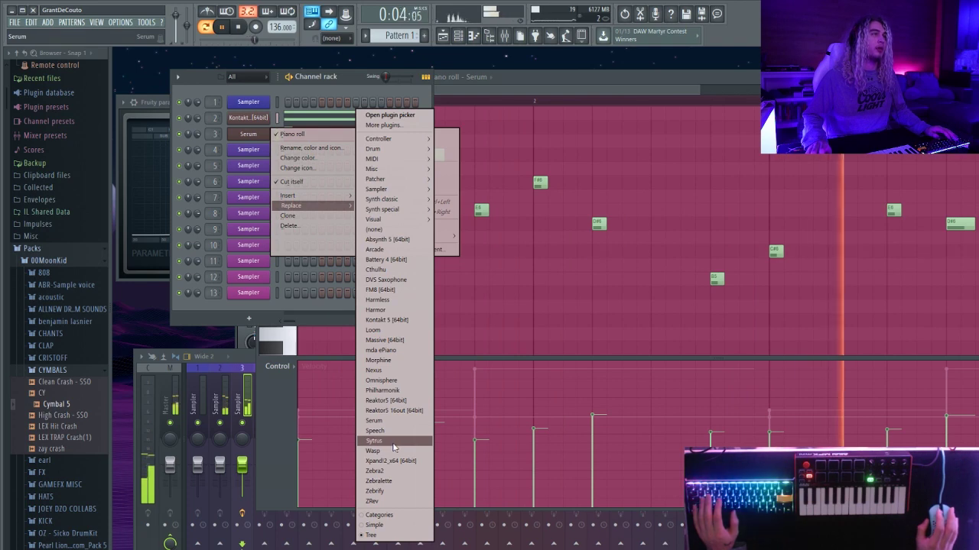
left_click(397, 319)
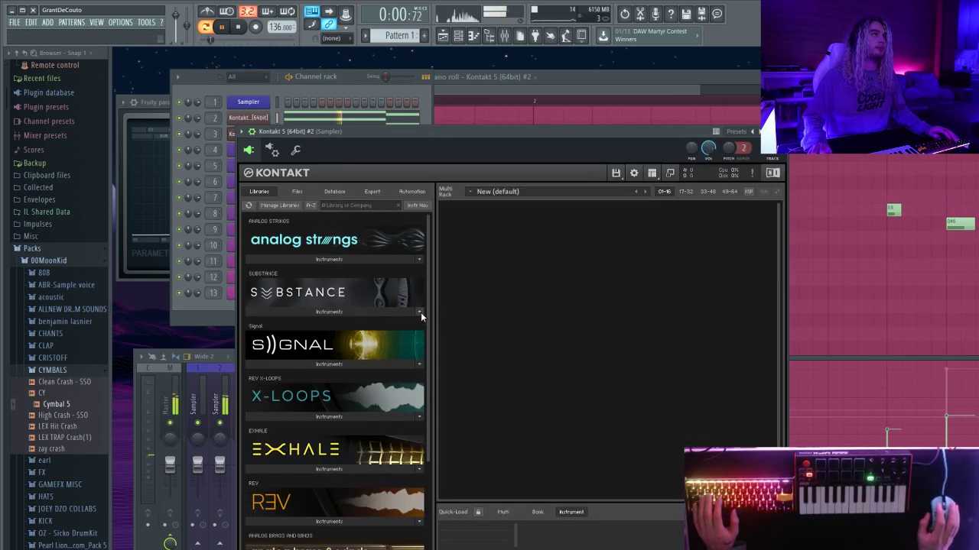
left_click(419, 312)
left_click(373, 313)
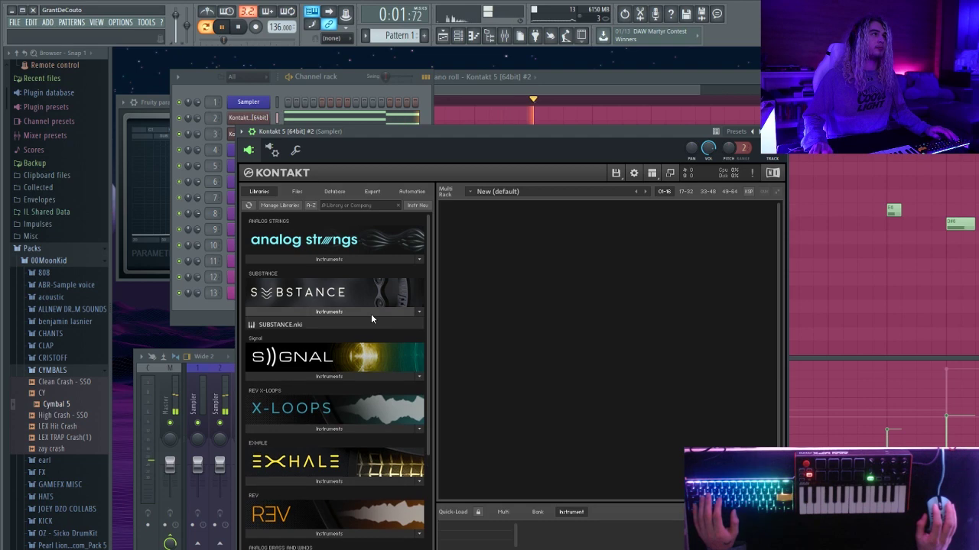
double_click(282, 327)
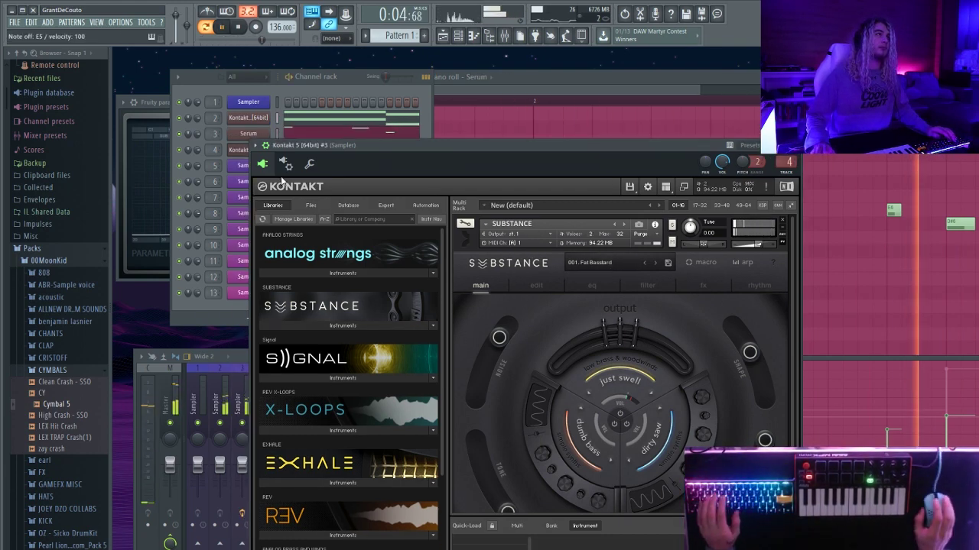
Step: Open the piano roll of the Kontakt 5 #3 channel and draw a 12-step C#5 bass note from the start of bar 1
right_click(230, 151)
left_click(292, 152)
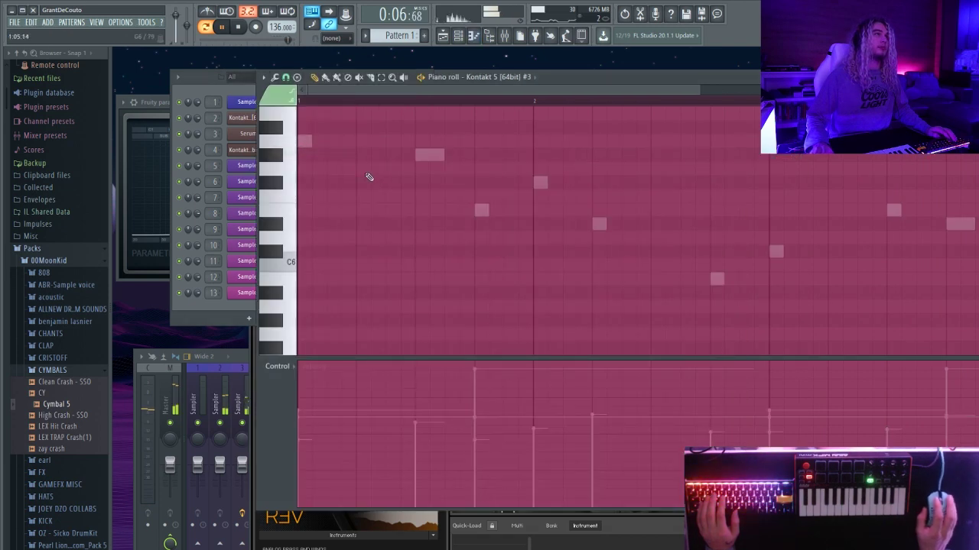
scroll(366, 177, "down", 5)
left_click(282, 212)
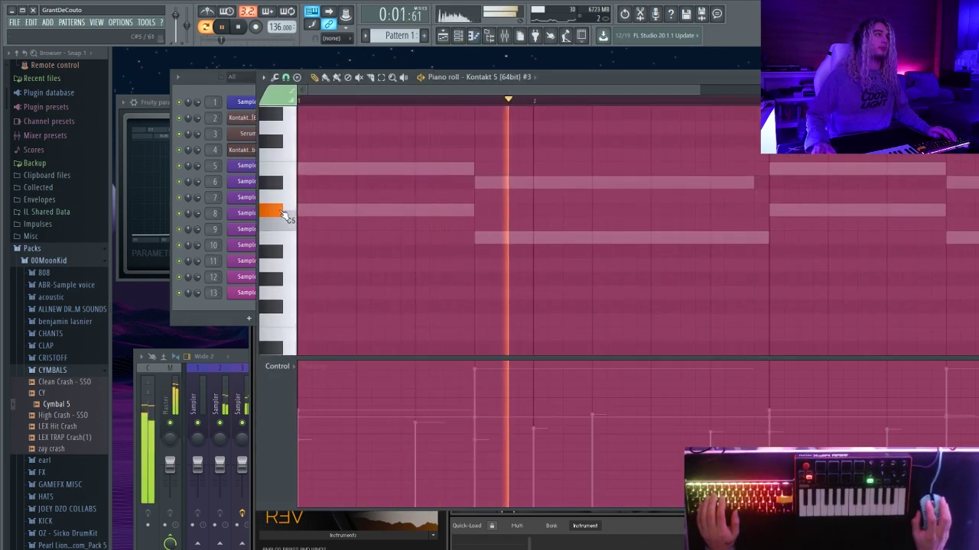
left_click(291, 239)
left_click(304, 211)
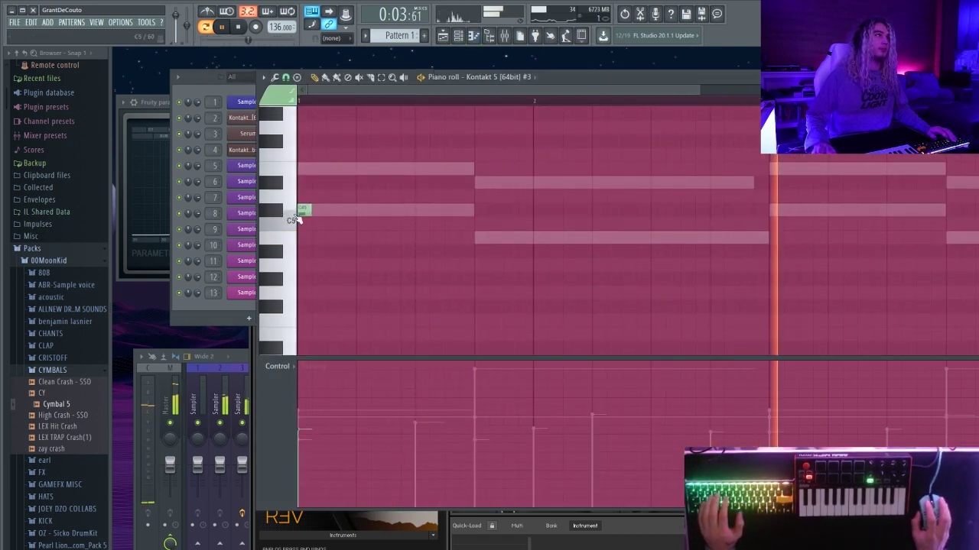
left_click_drag(308, 212, 483, 217)
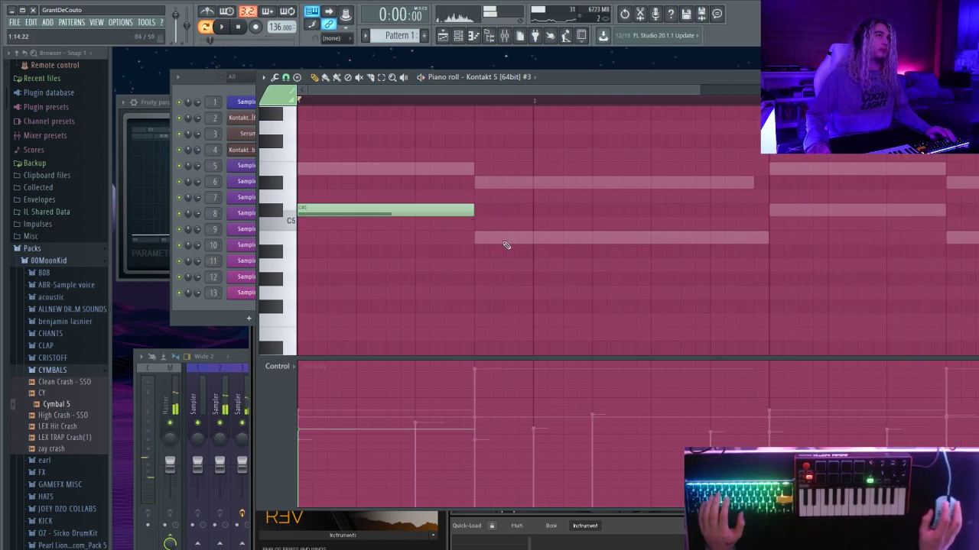
Step: Add a 12-step B4 bass note and shift it so that it ends at the start of bar 3
key("space")
left_click(477, 237)
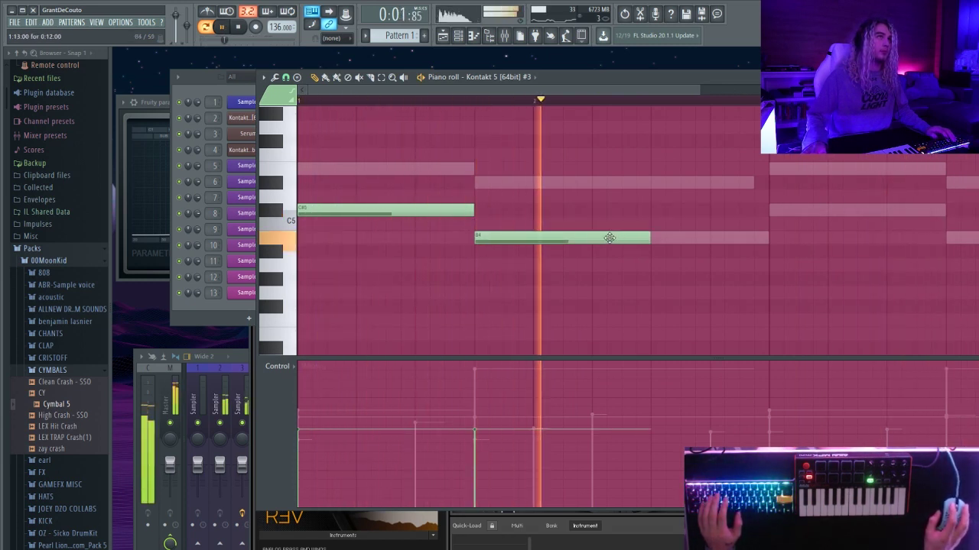
left_click_drag(609, 237, 732, 241)
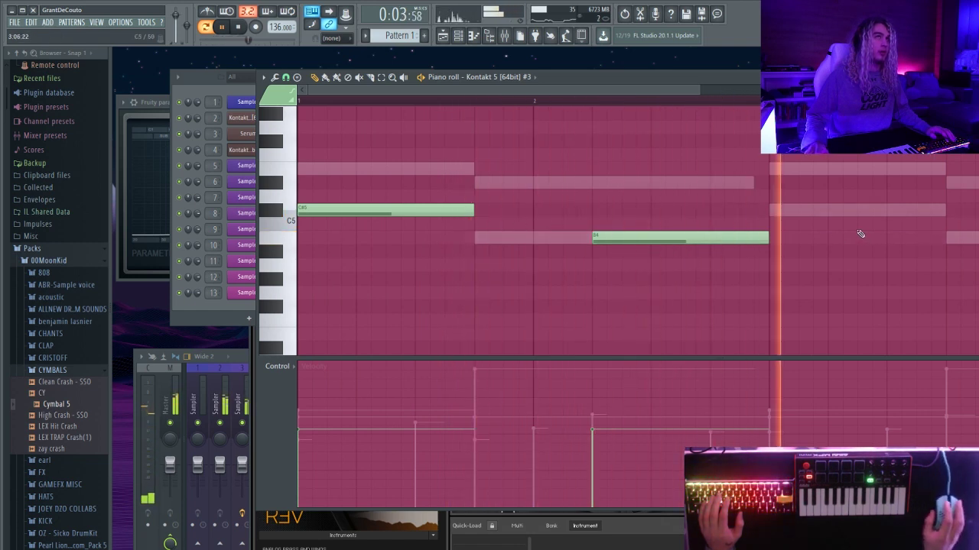
Step: Add a C#5 bass note at bar 3, shorten it to six steps and place a second six-step C#5 at 3:07:00
key("space")
left_click(769, 211)
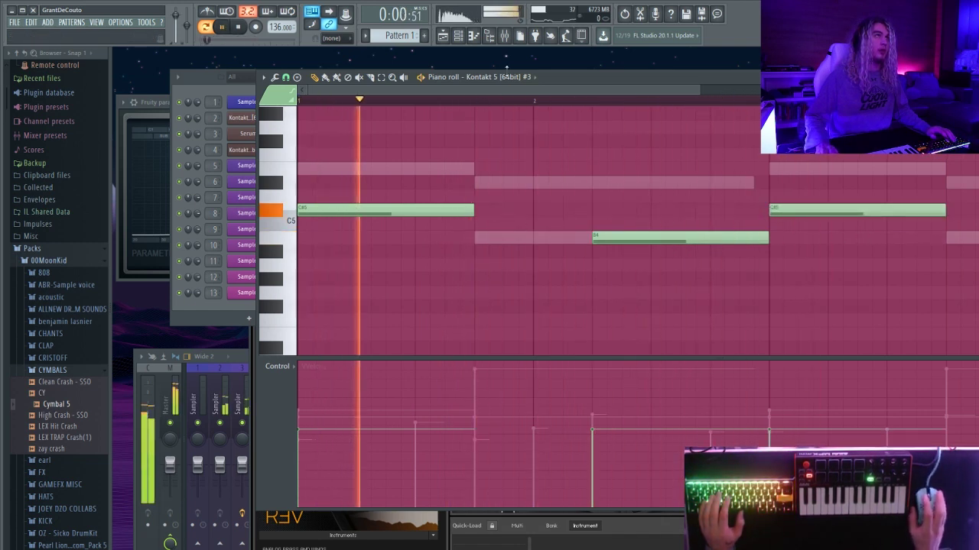
key("space")
key("space")
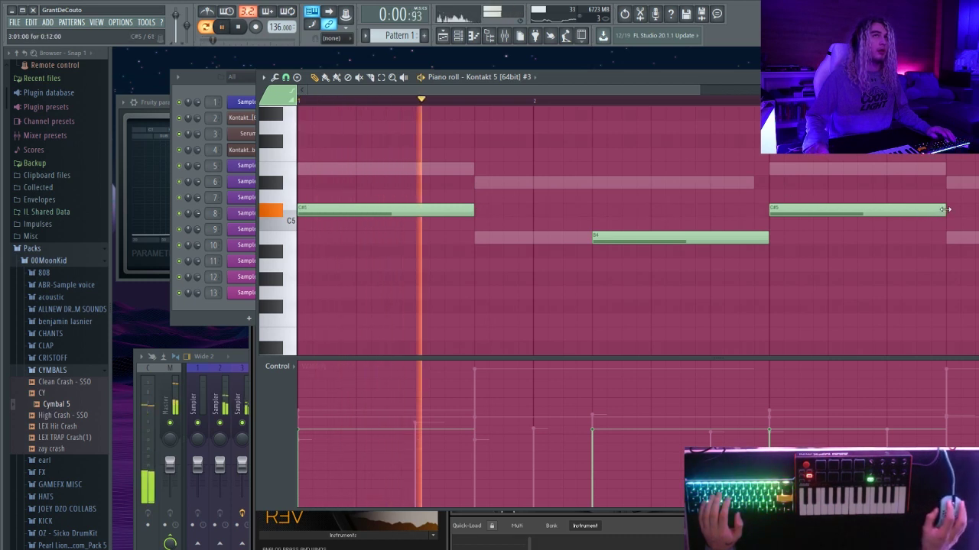
left_click_drag(943, 211, 858, 211)
left_click(873, 211)
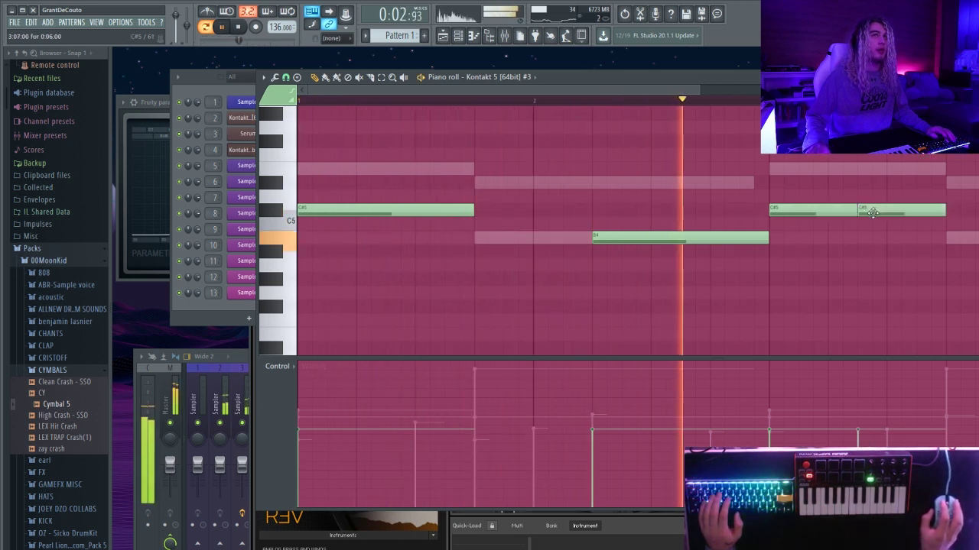
Step: Move the second C#5 of bar 3 to three beats into the bar and add a B4 note one beat into bar 4
left_click_drag(603, 91, 712, 90)
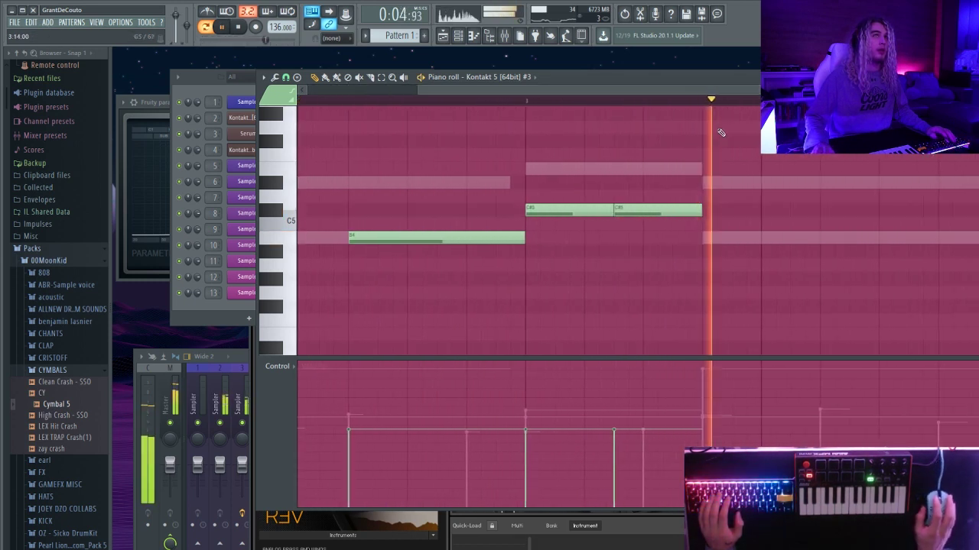
key("space")
key("space")
left_click_drag(732, 218, 699, 215)
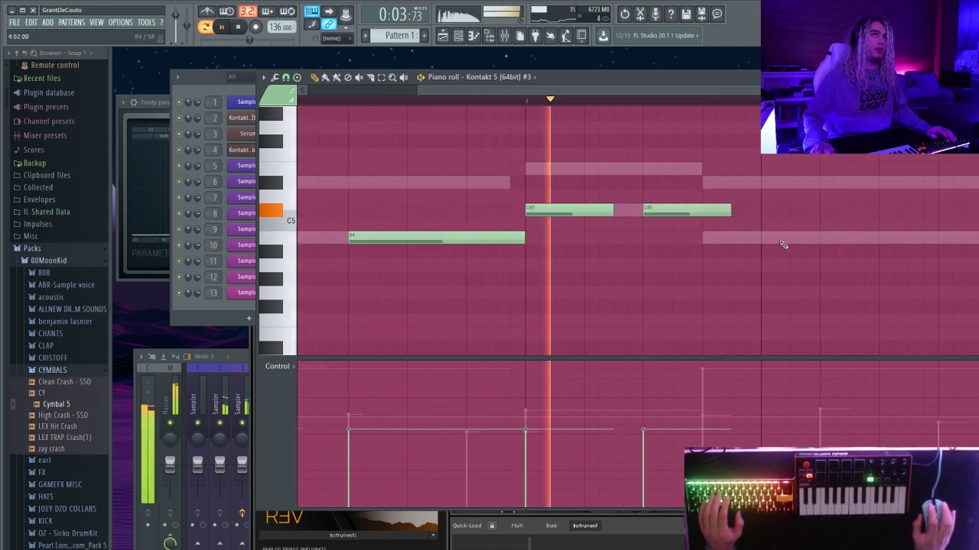
left_click(824, 237)
left_click_drag(678, 212, 738, 213)
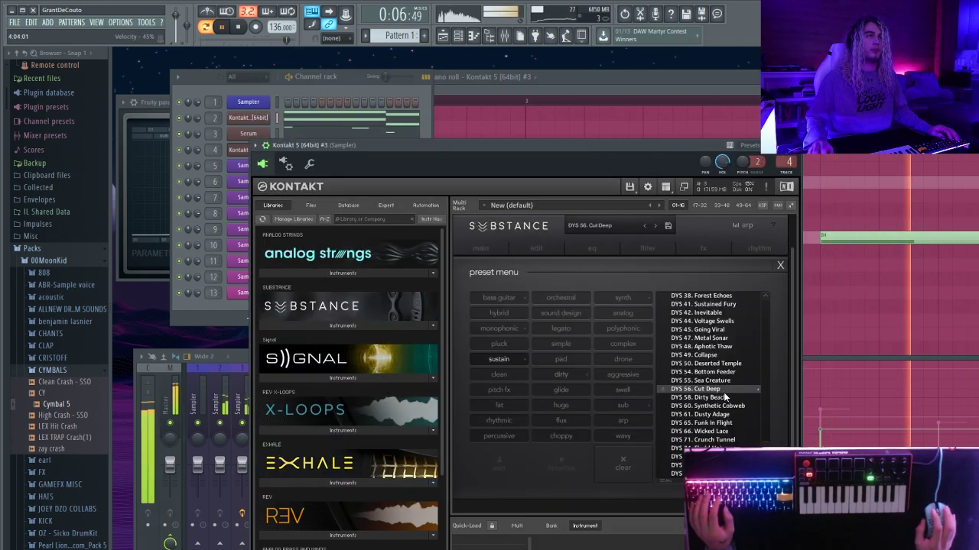
Step: Audition the SUBSTANCE presets DYS 58. Dirty Beach, DYS 60. Synthetic Cobweb and DYS 61. Dusty Adage, and toggle the sub filter
left_click(723, 397)
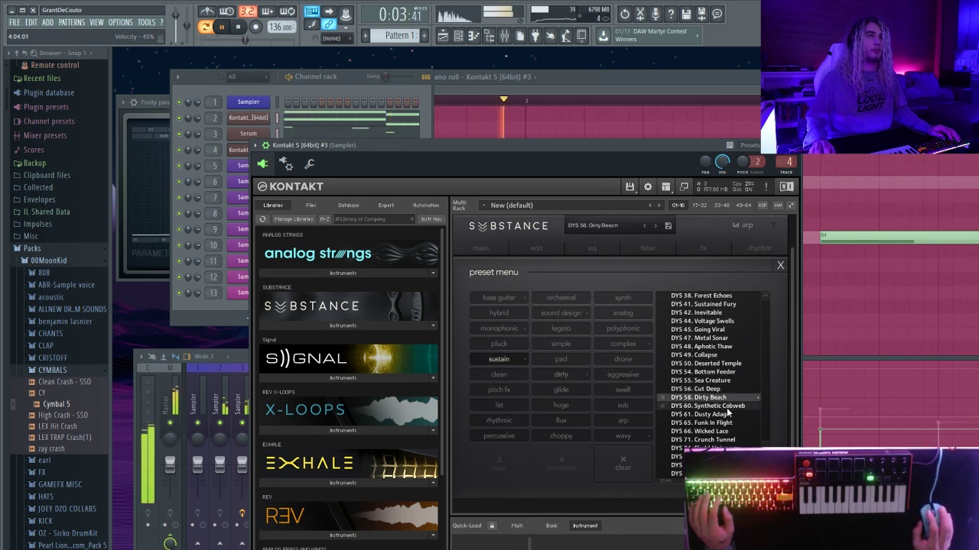
left_click(722, 406)
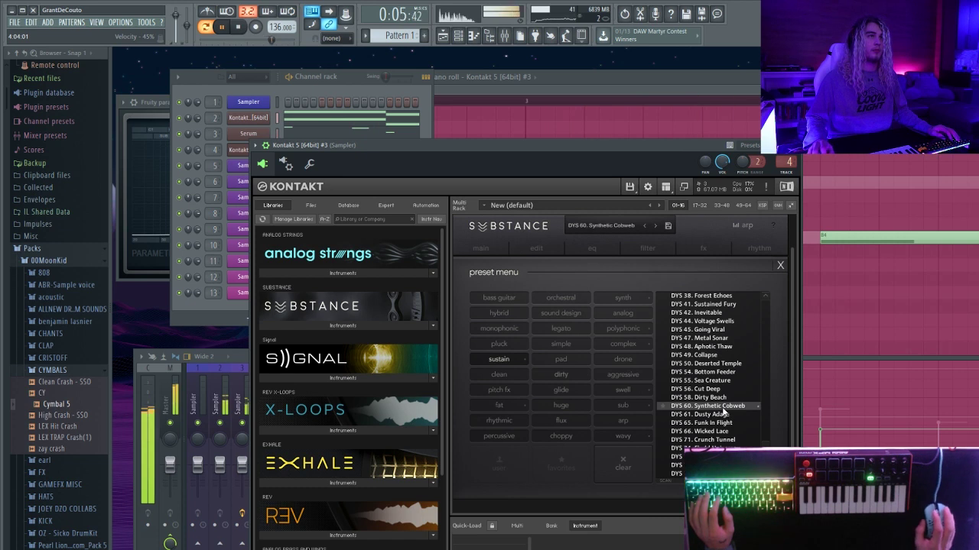
left_click(710, 415)
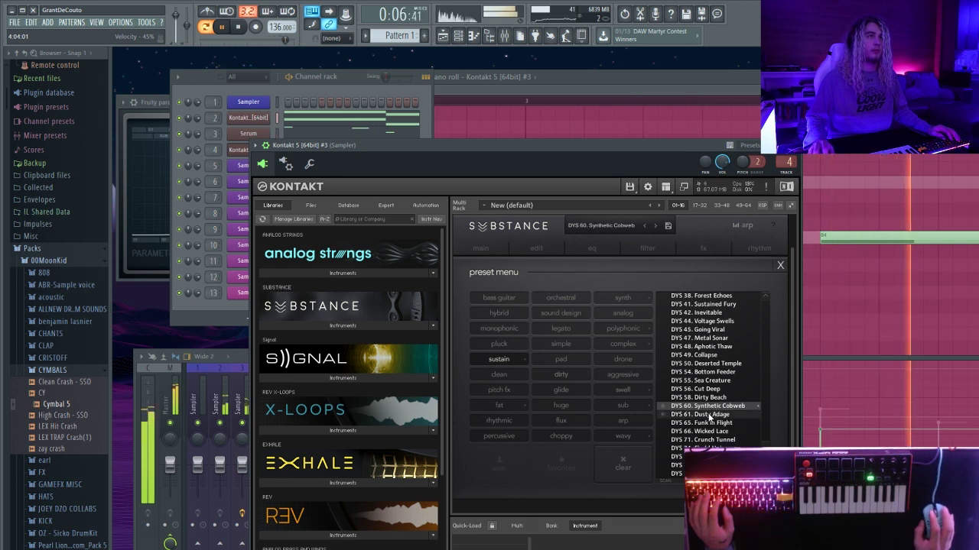
left_click(623, 405)
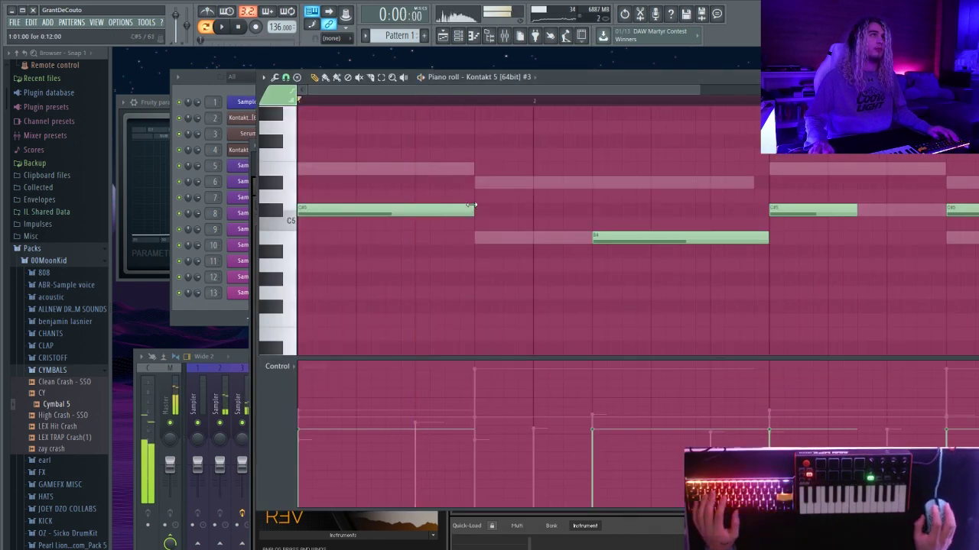
Step: Extend the first C#5 bass note to the start of the B4 note in bar 2, removing the stray C#5 note
left_click(478, 211)
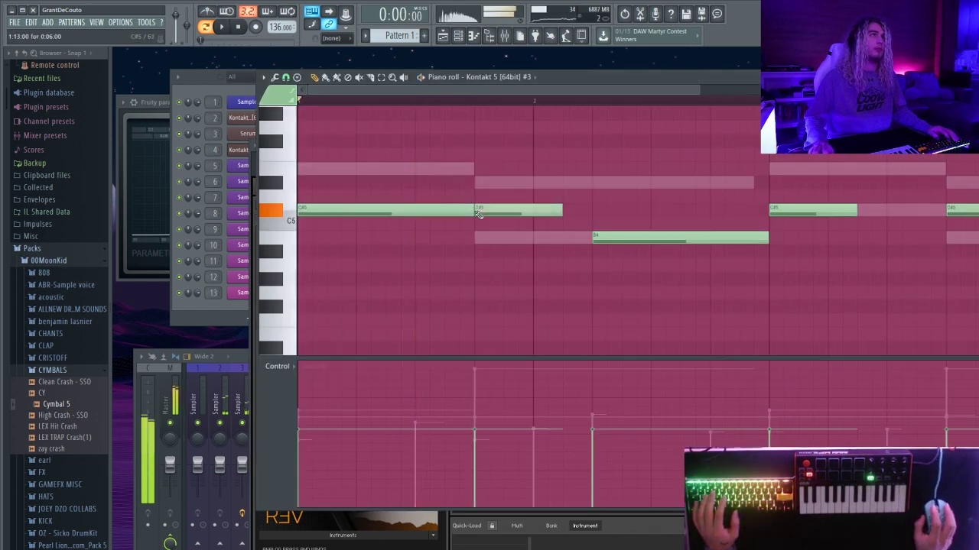
right_click(478, 211)
left_click_drag(472, 211, 590, 231)
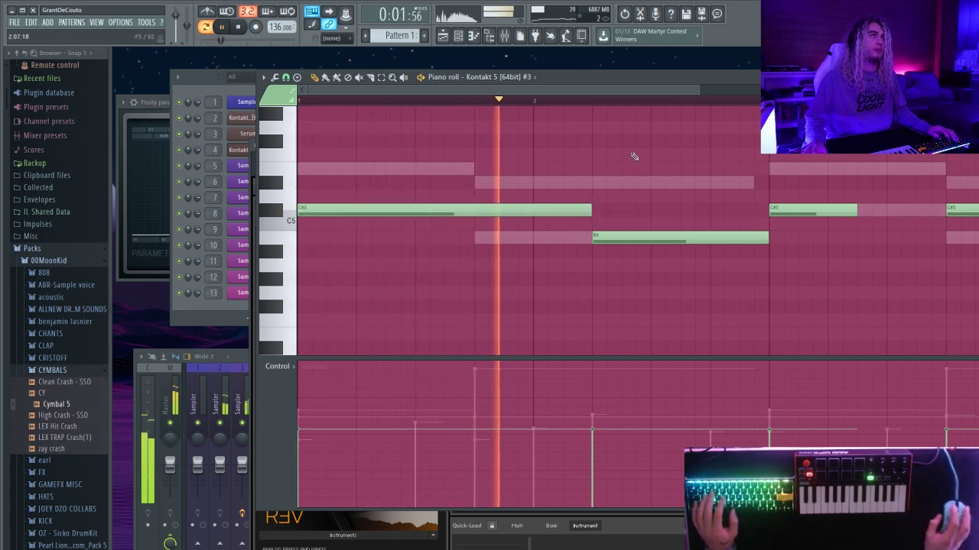
Step: Extend the C#5 bass note at bar 3 to the start of the B4 note in bar 4 and remove the second C#5
left_click_drag(494, 89, 584, 90)
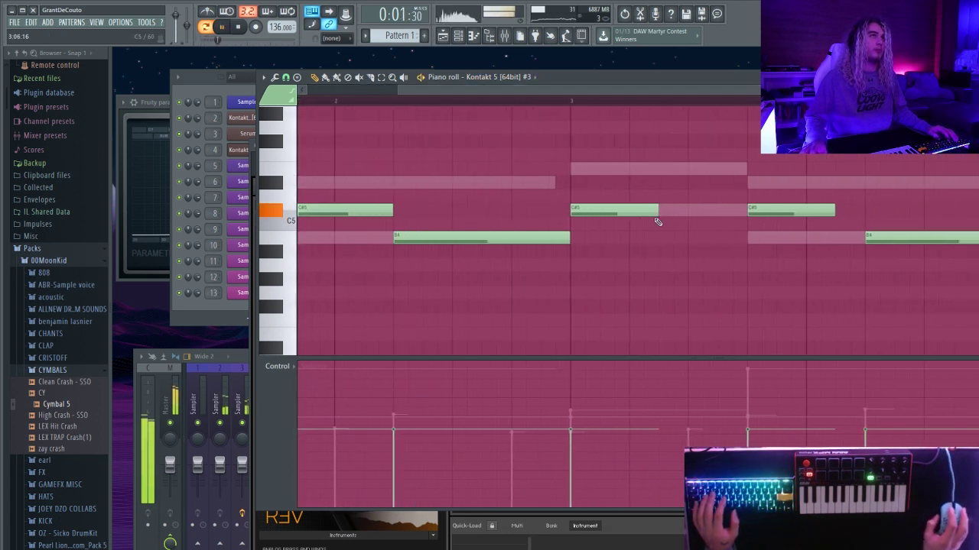
left_click_drag(656, 213, 750, 227)
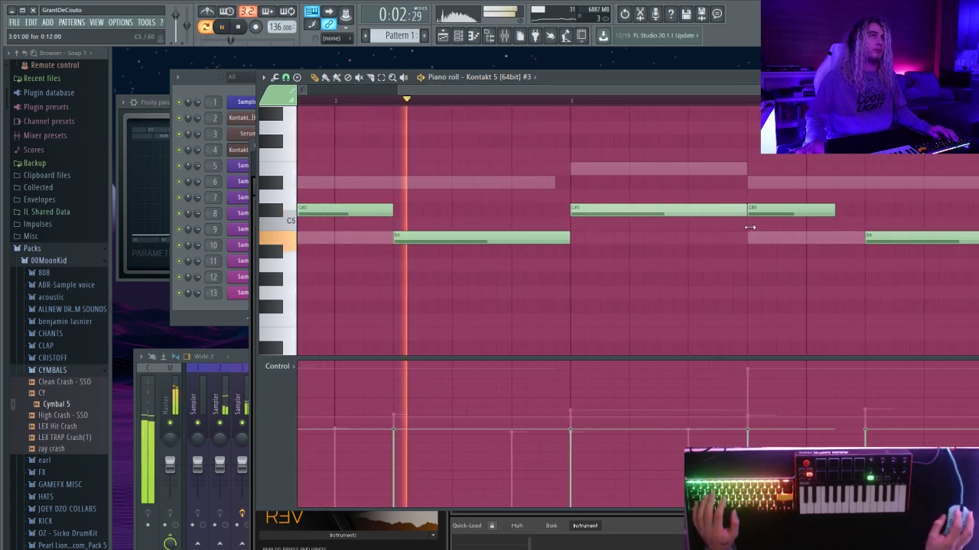
left_click(850, 212)
right_click(850, 212)
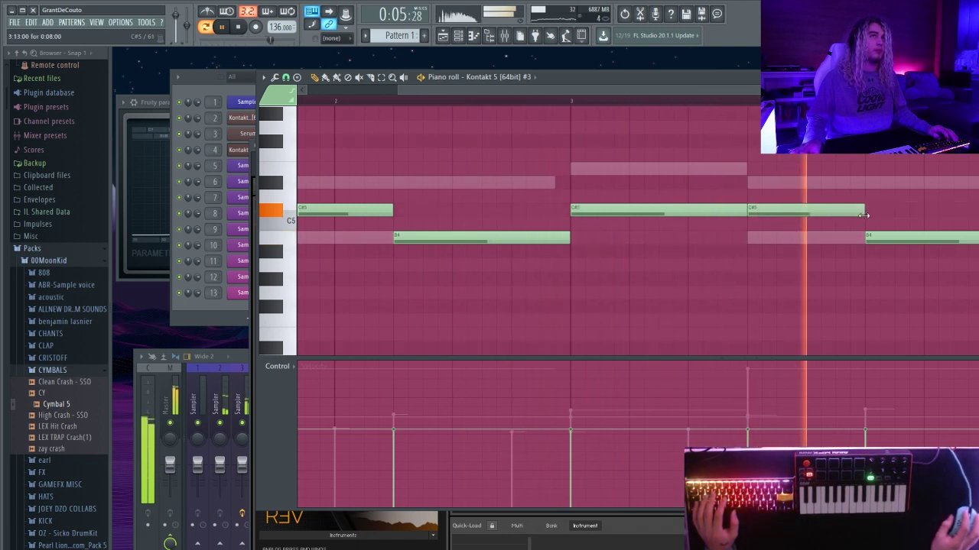
right_click(788, 212)
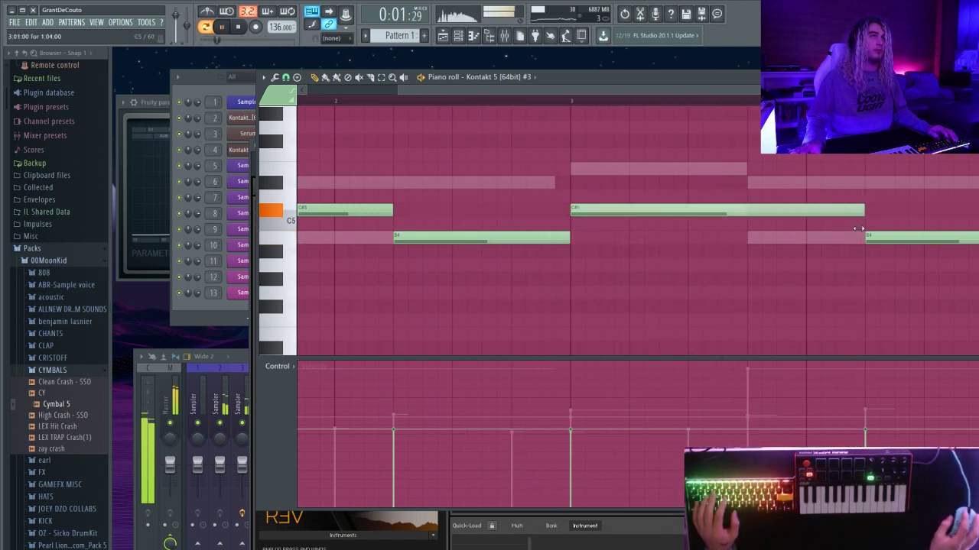
Step: Route the Kontakt 5 #3 channel holding the SUBSTANCE bass to a free mixer track
left_click(238, 150)
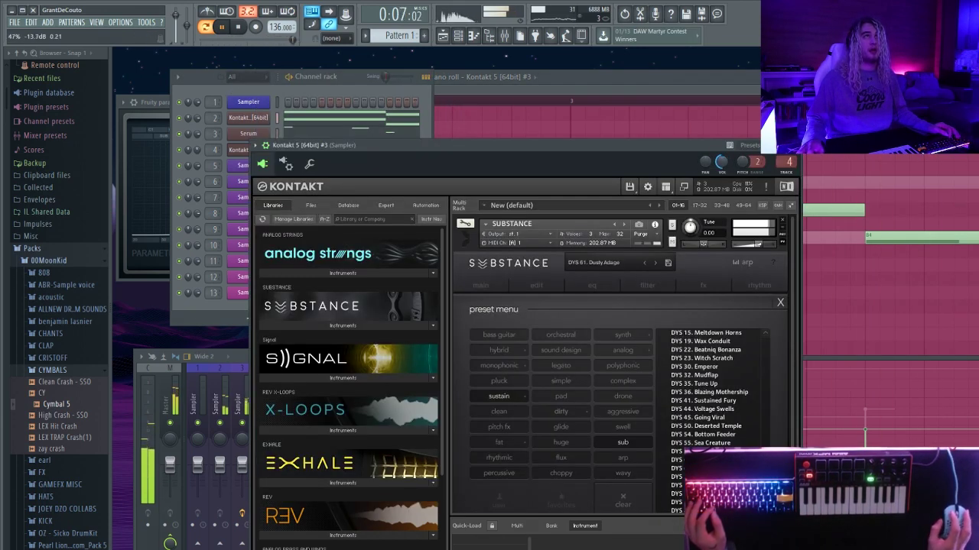
left_click(291, 82)
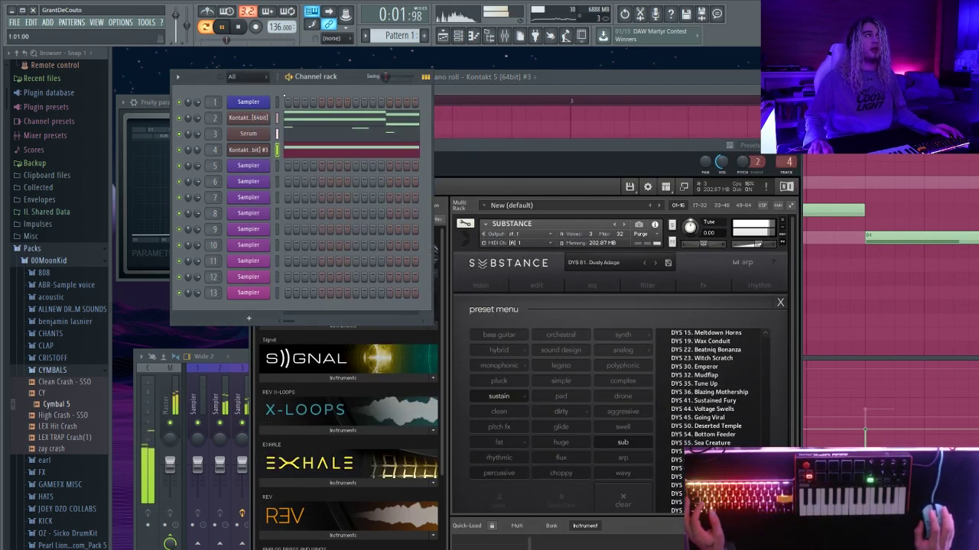
left_click(237, 153)
left_click(237, 152)
left_click(255, 146)
mouse_move(321, 158)
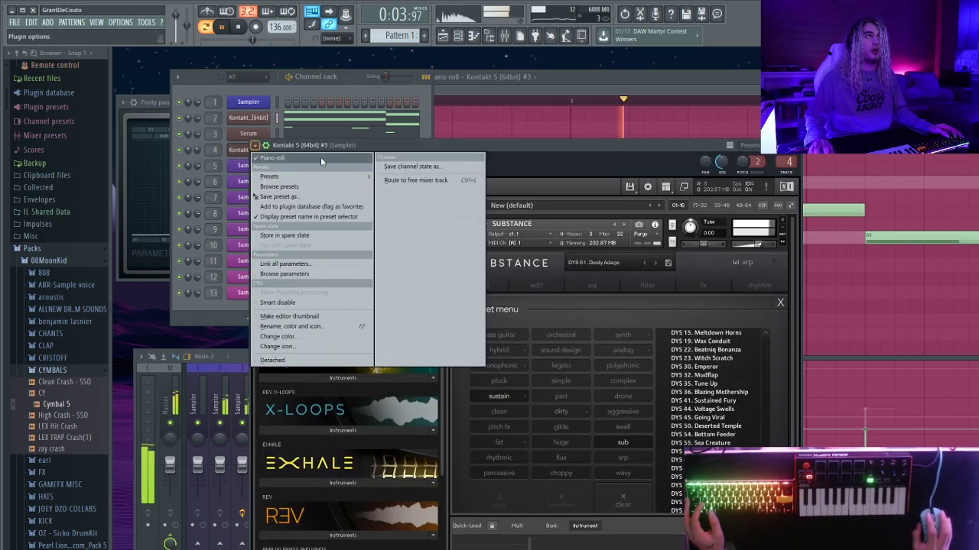
left_click(413, 181)
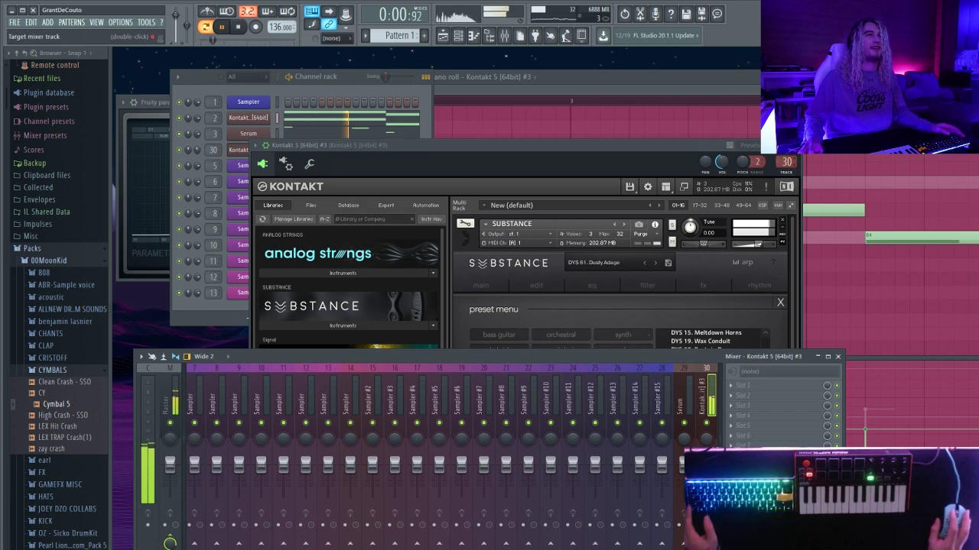
Step: Widen the playlist and place Pattern 1 clips at bars 1 and 5 of Track 1, removing the extra clip at bar 9
left_click_drag(678, 273, 218, 273)
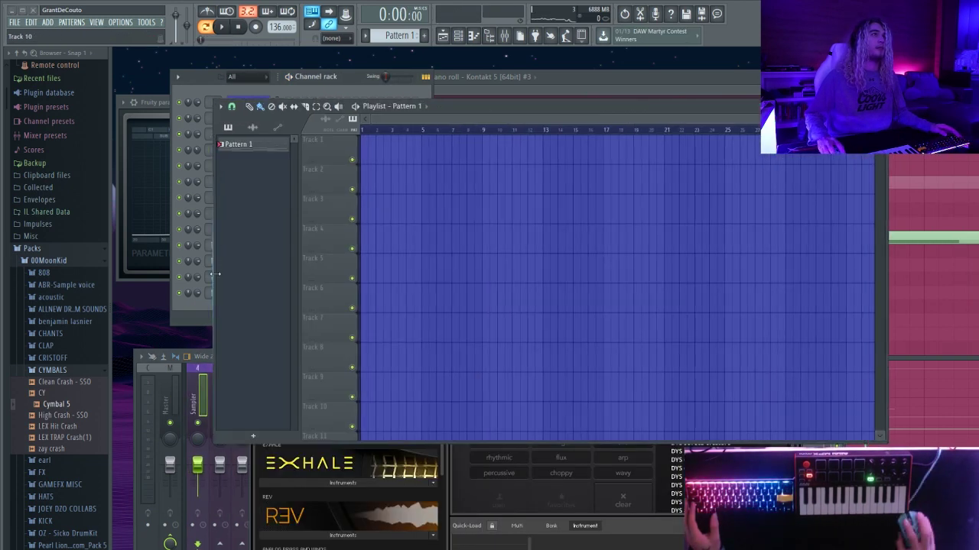
left_click(368, 153)
left_click(430, 152)
left_click(511, 151)
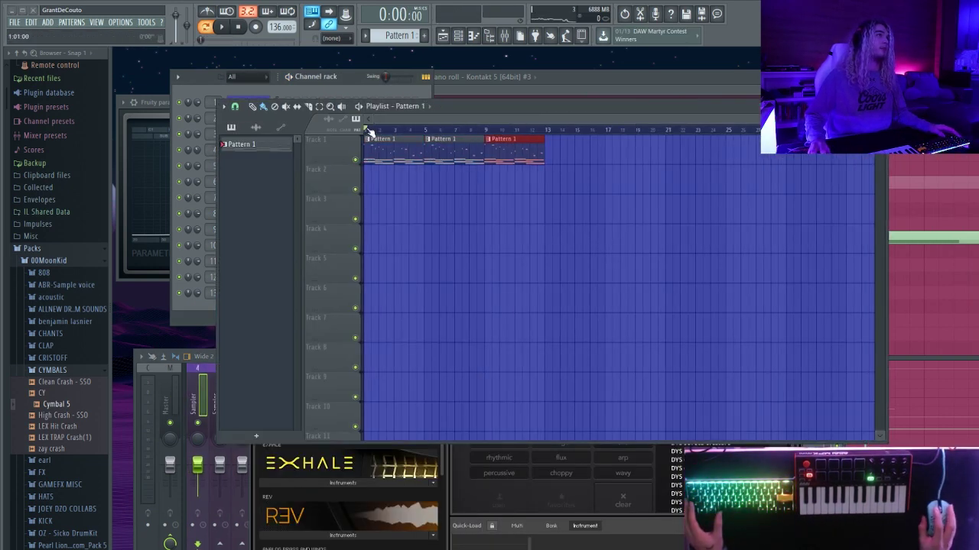
key("space")
key("Delete")
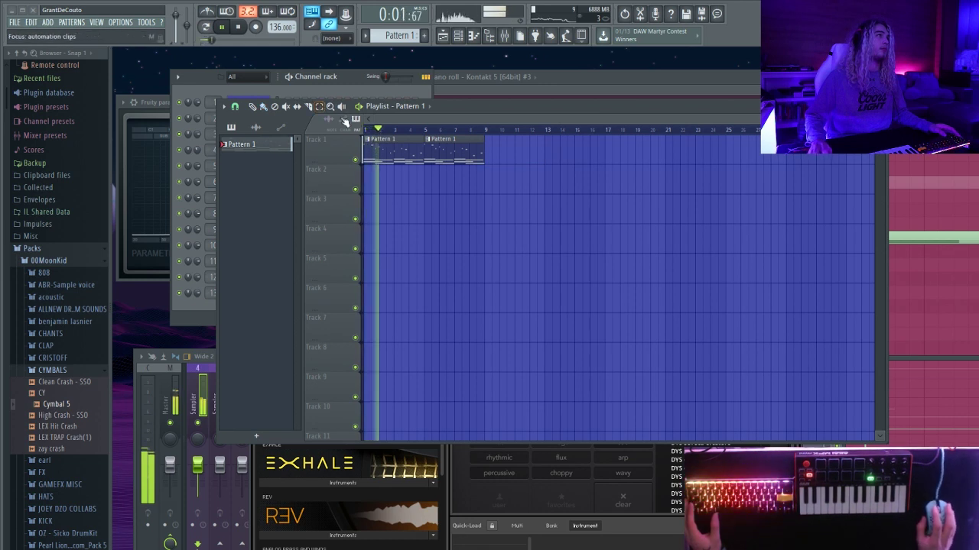
Step: Replace the Sampler in channel 5 with Serum and open its preset list
left_click(365, 35)
left_click(445, 130)
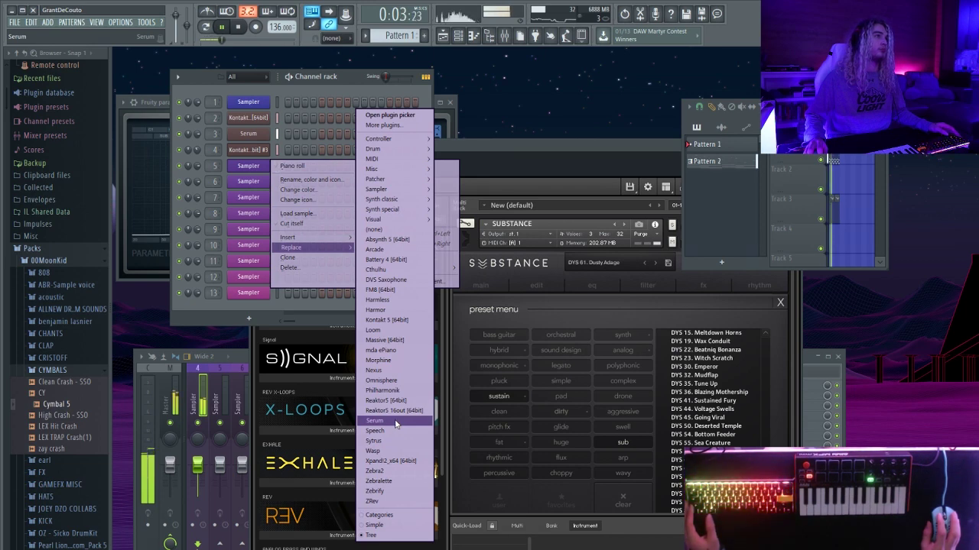
left_click(375, 420)
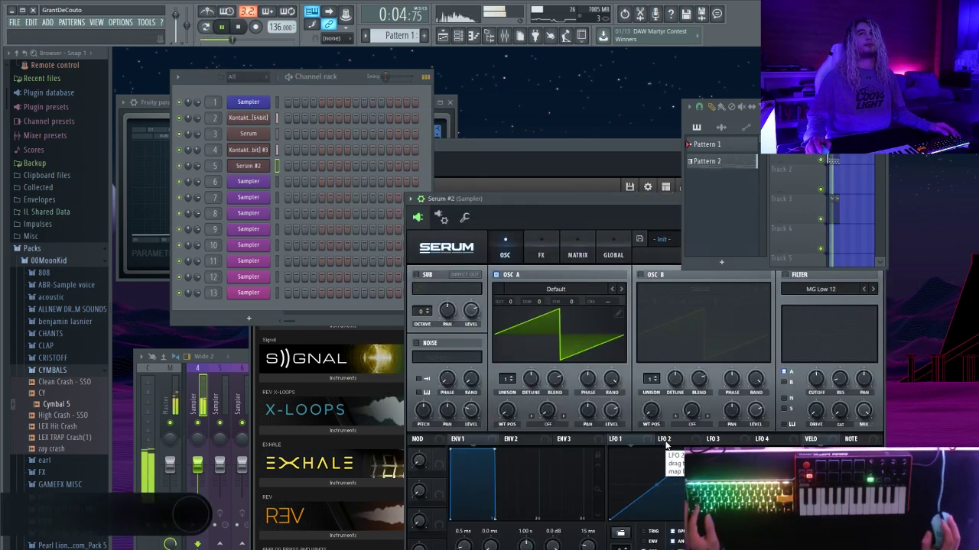
left_click_drag(524, 195, 343, 128)
left_click(496, 169)
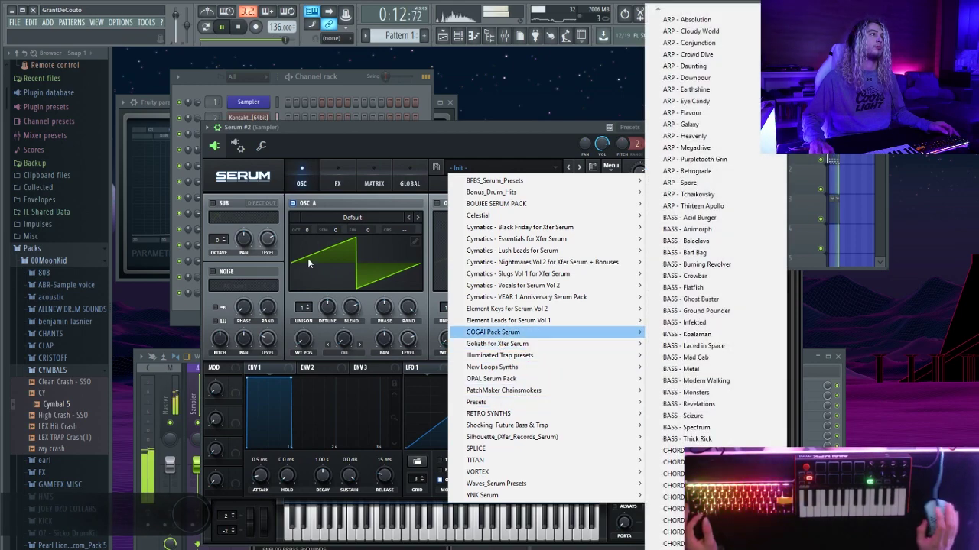
Step: Shorten the E5/C#5 and D#5/B4 chords in the Serum #2 piano roll to one-step stabs and start repeating them one beat apart
left_click(342, 87)
left_click(408, 168)
key("space")
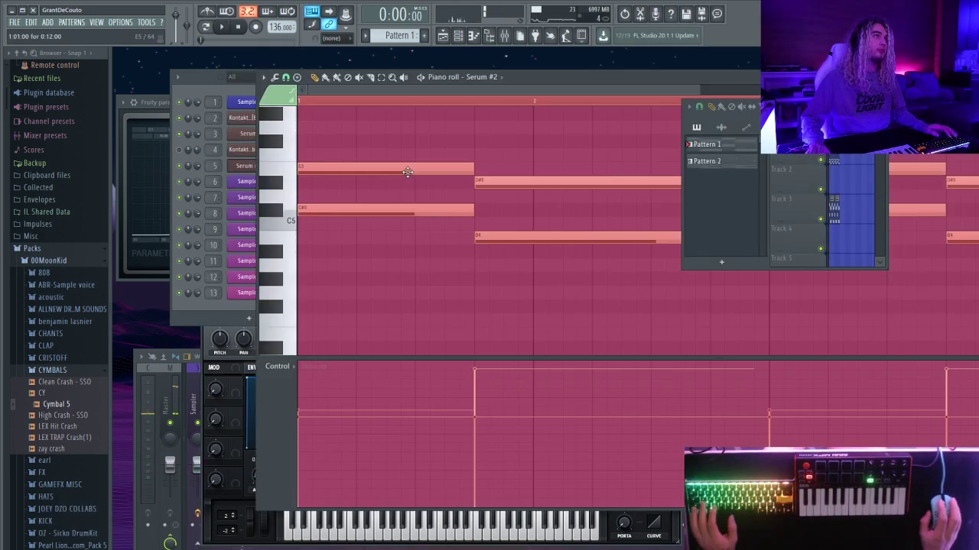
key("ctrl+z")
left_click(402, 156)
key("ctrl+z")
key("ctrl+alt+z")
key("ctrl+alt+z")
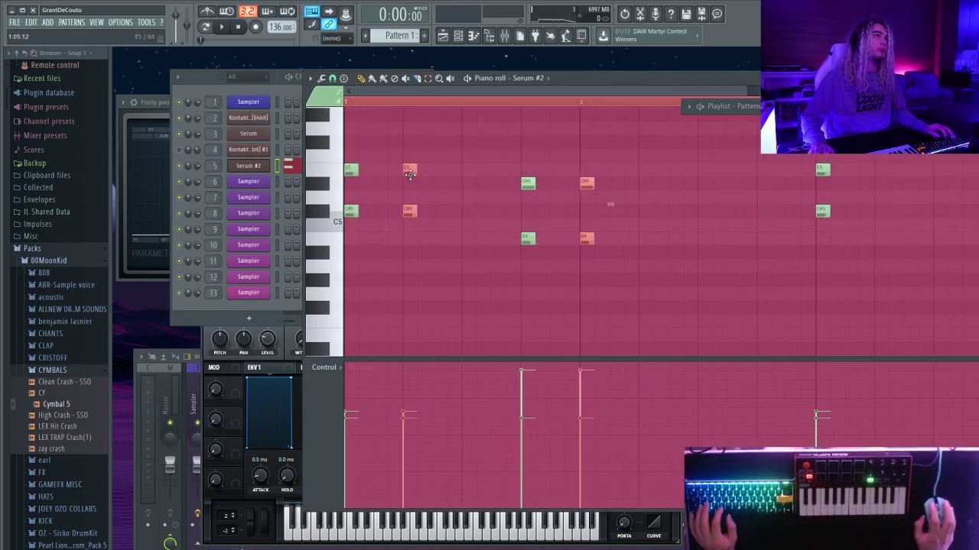
Step: Undo the surplus pasted notes and keep repeating the D#5/B4 stab on each beat of bar 2
key("ctrl+z")
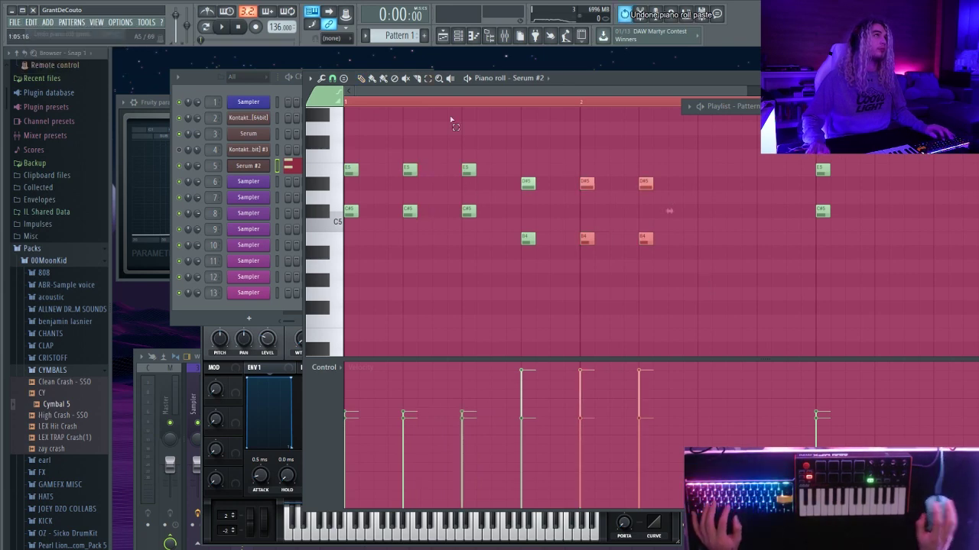
key("ctrl+z")
key("ctrl+z")
left_click_drag(589, 184, 557, 197)
left_click_drag(420, 90, 554, 91)
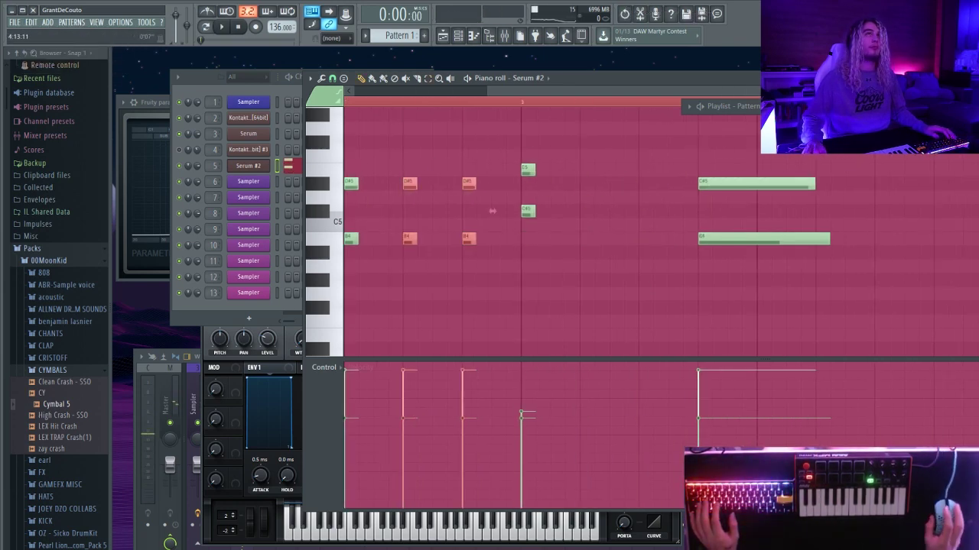
Step: Delete the remaining chord notes from bar 3 onward, duplicate the stabs of bars 1 and 2 into bars 3 and 4, and start playback
scroll(604, 222, "down", 2)
left_click_drag(615, 146, 930, 267)
key("Delete")
key("ctrl+a")
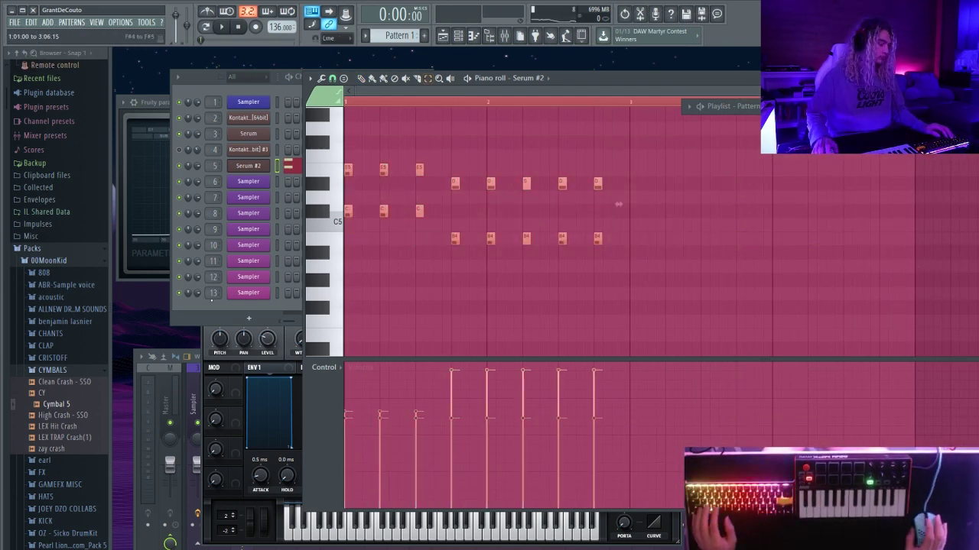
key("ctrl+b")
key("shift+Right")
key("space")
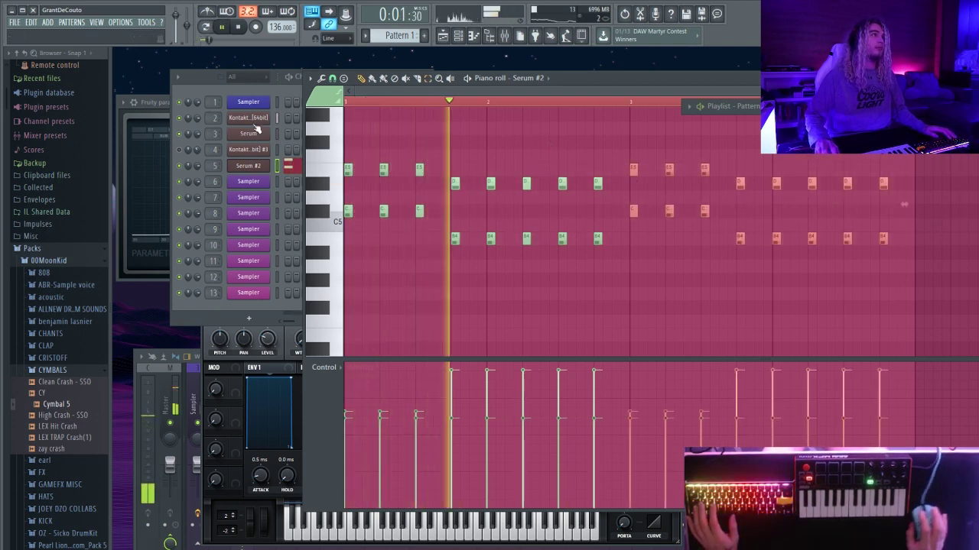
Step: Load the PL Blxck Light (AV) preset from the Waves_Serum Presets bank into Serum #2
left_click(245, 165)
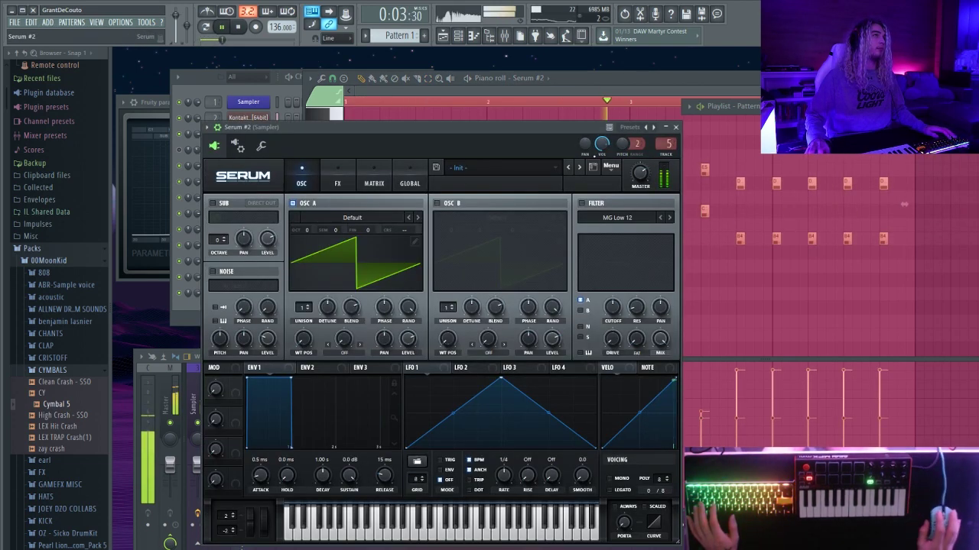
left_click(543, 172)
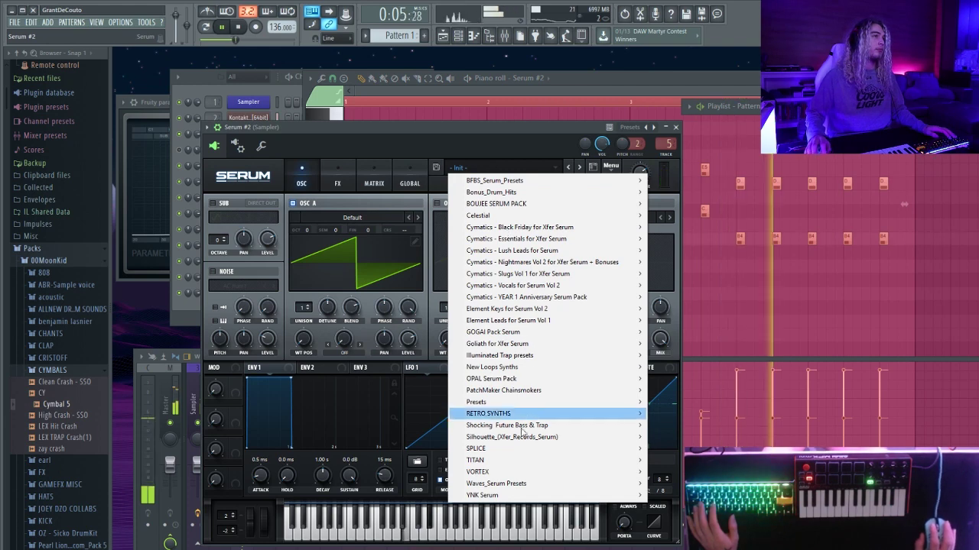
mouse_move(503, 484)
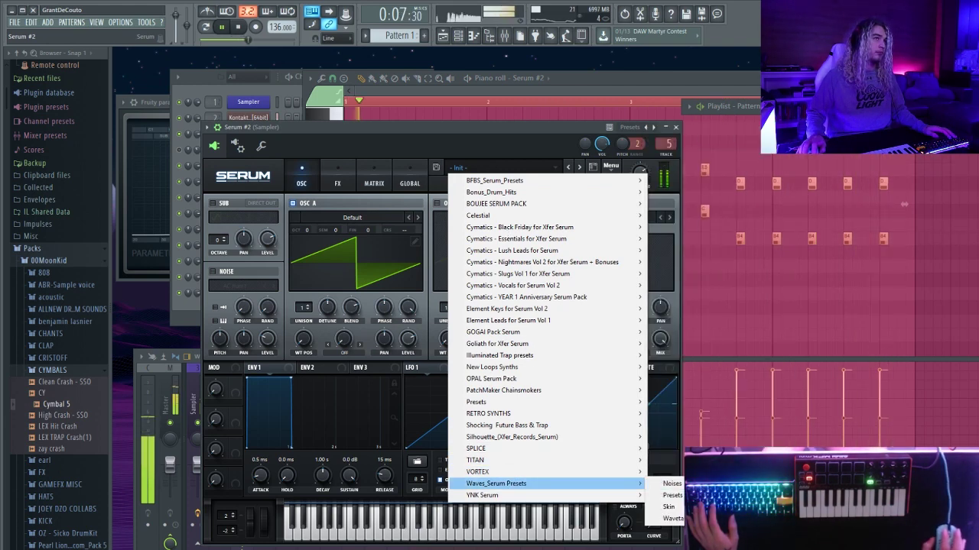
mouse_move(672, 495)
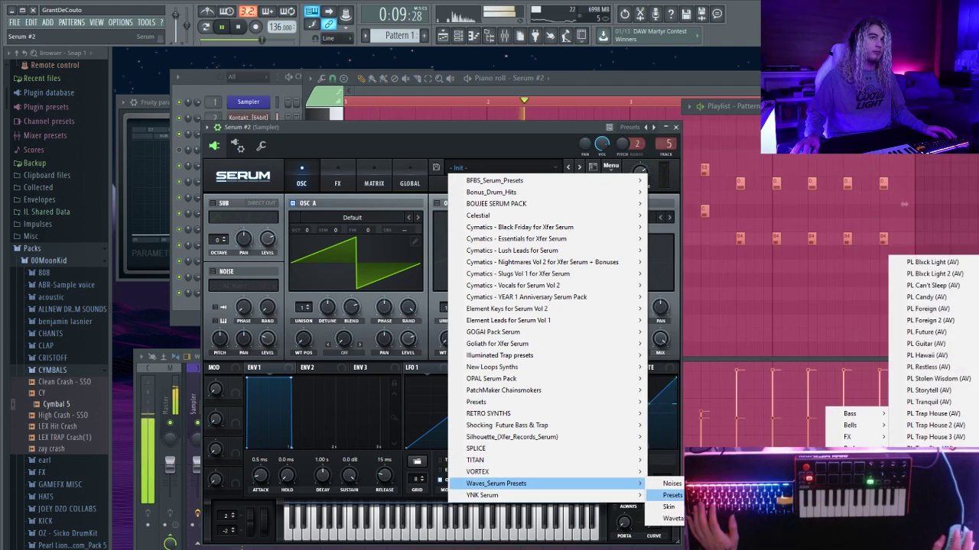
left_click(934, 262)
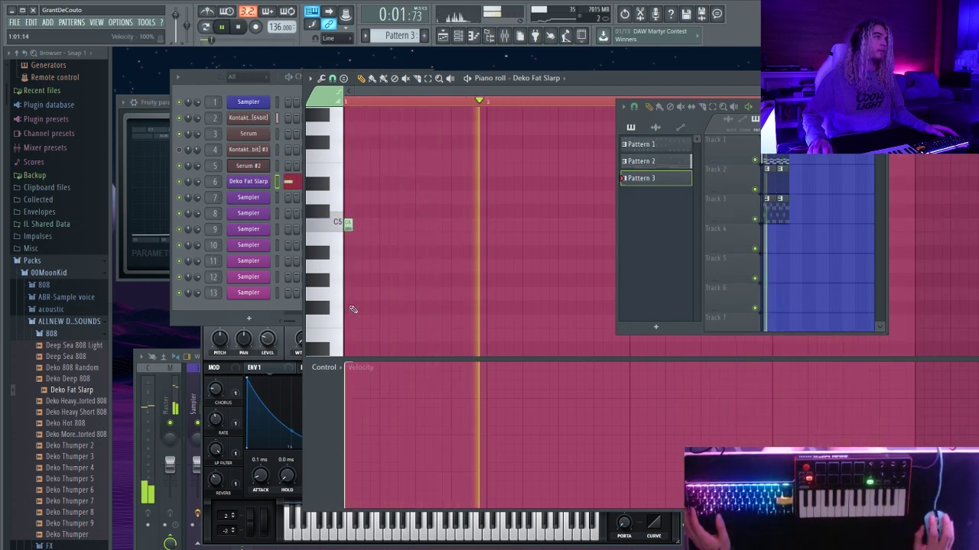
Step: Review the Deko Fat Slarp channel's sampler settings and collapse its window
left_click(244, 184)
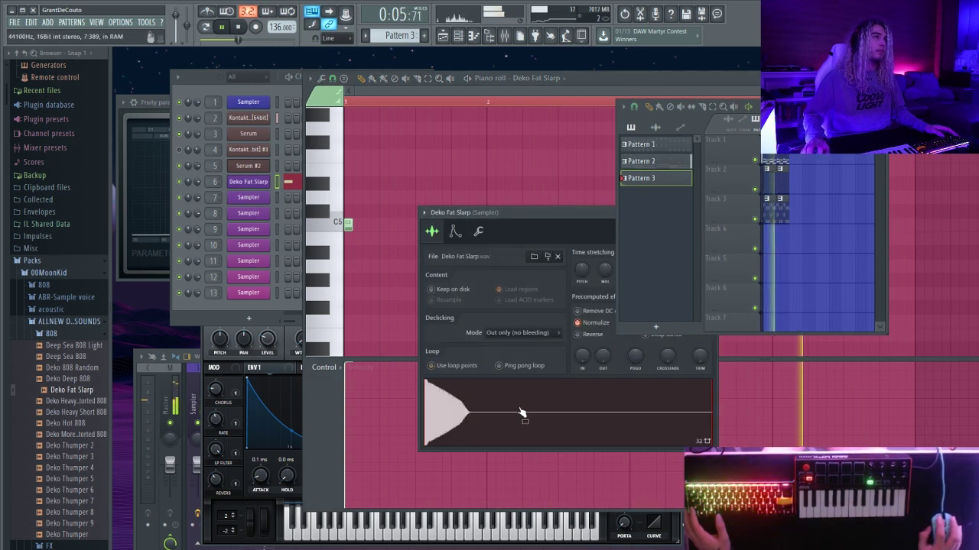
left_click_drag(520, 212, 392, 266)
left_click(575, 267)
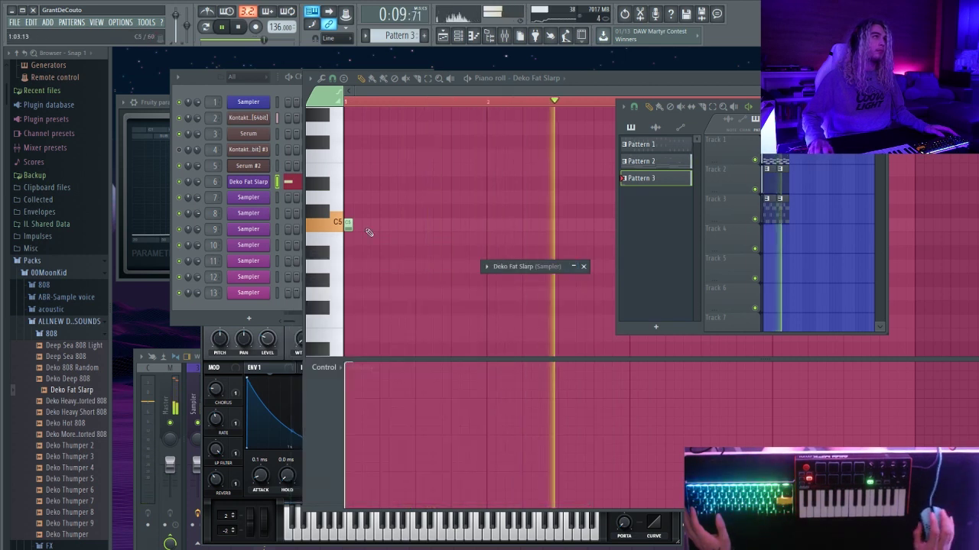
Step: Place six-step Deko Fat Slarp notes: C#5 at bar 1, and B4 on beat 4 of bar 1 and at 2:05:00
left_click(489, 236)
right_click(494, 232)
left_click(353, 104)
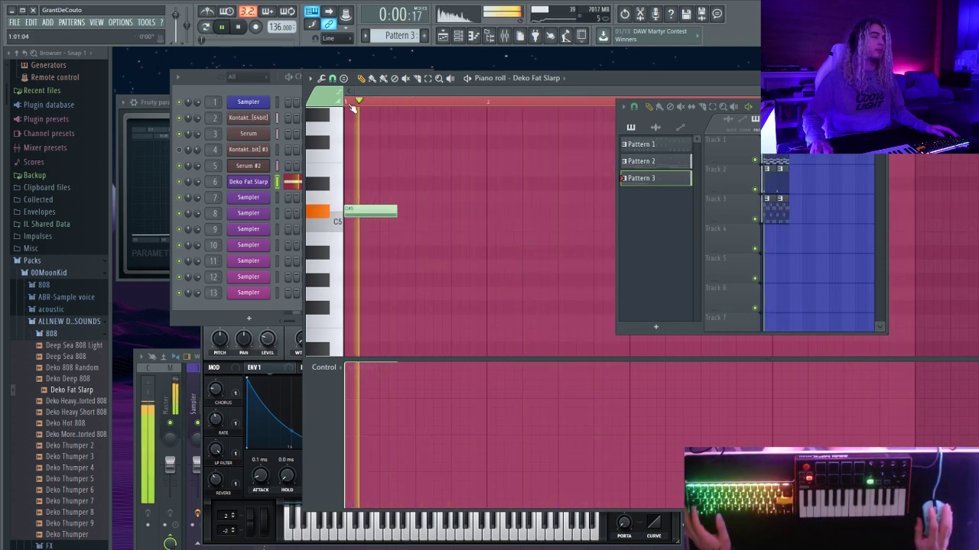
left_click(454, 211)
left_click(529, 238)
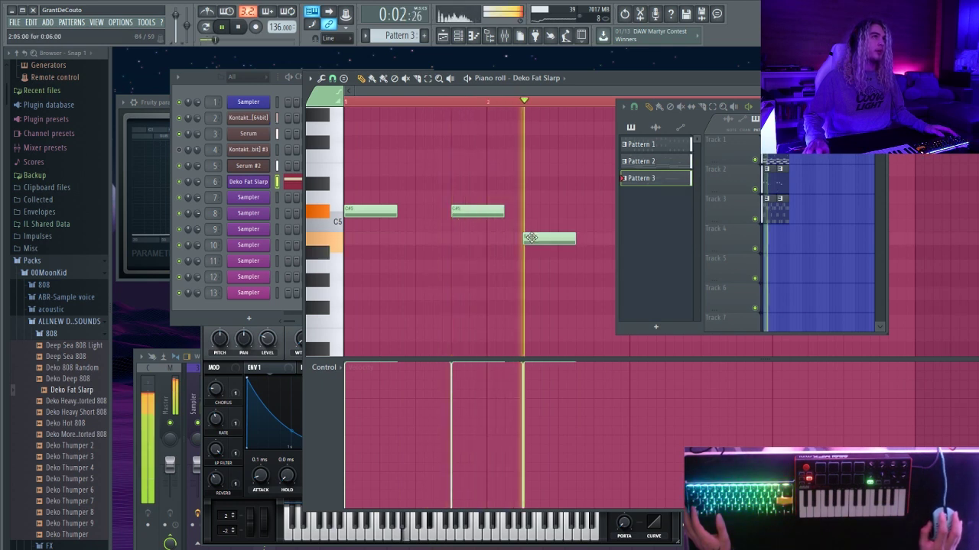
right_click(464, 213)
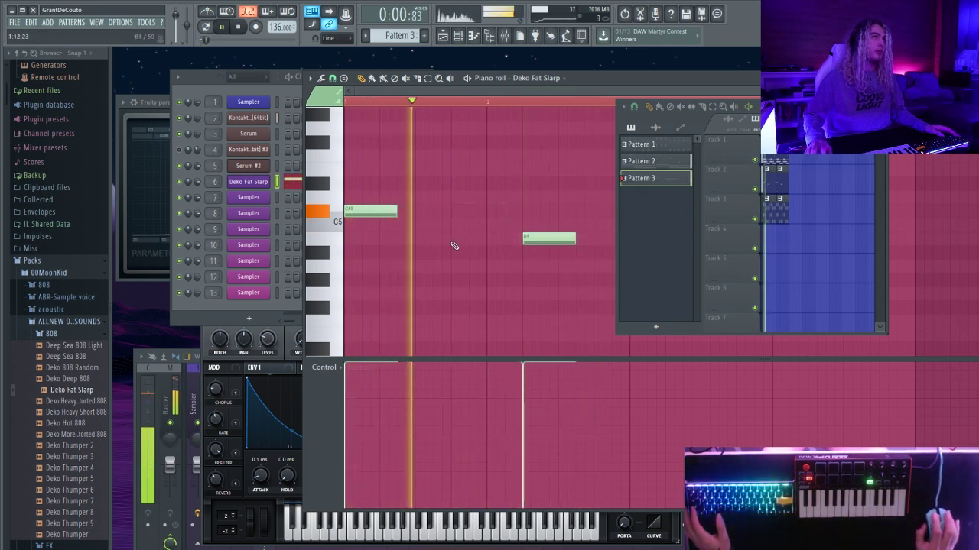
left_click(454, 239)
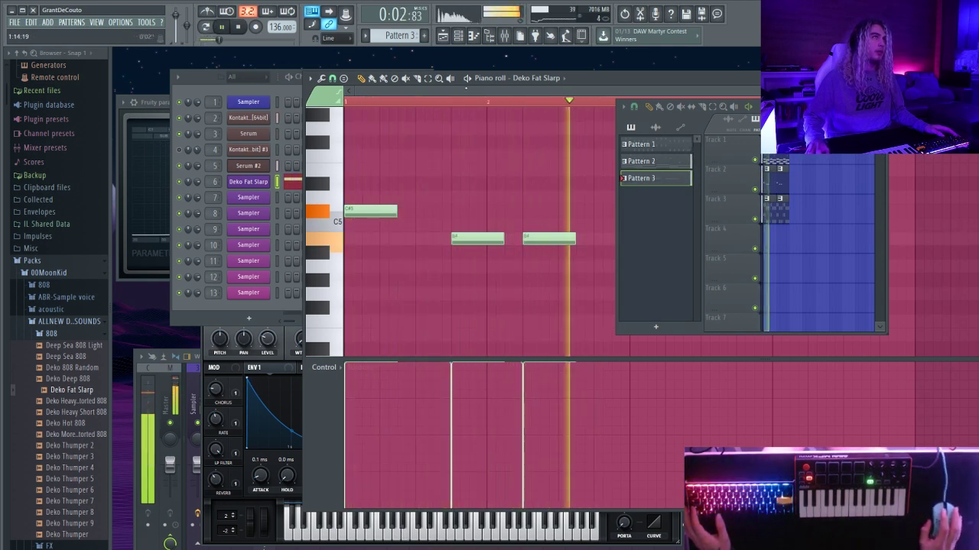
Step: Add back-to-back six-step 808 notes from bar 3: two C#5 notes followed by two B4 notes starting at 3:13:00
left_click(851, 106)
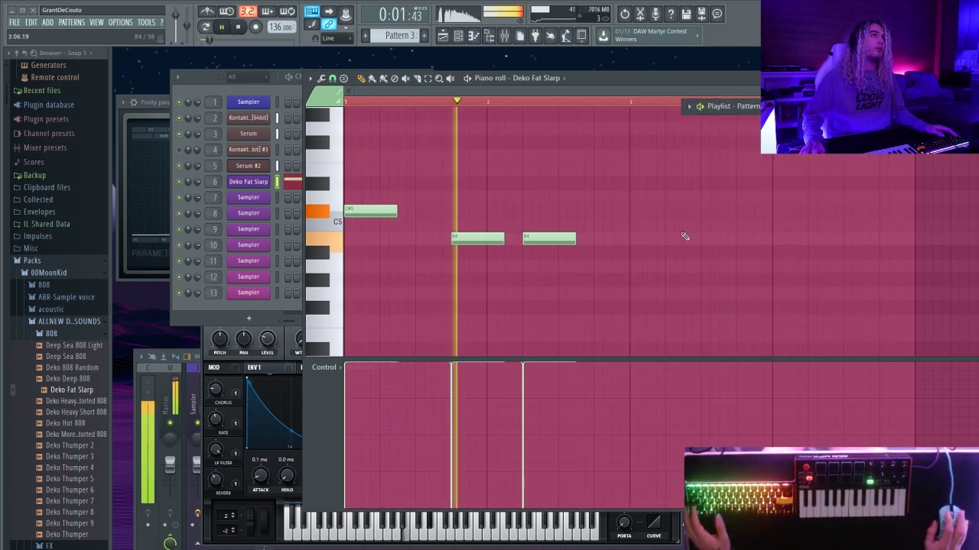
left_click(646, 212)
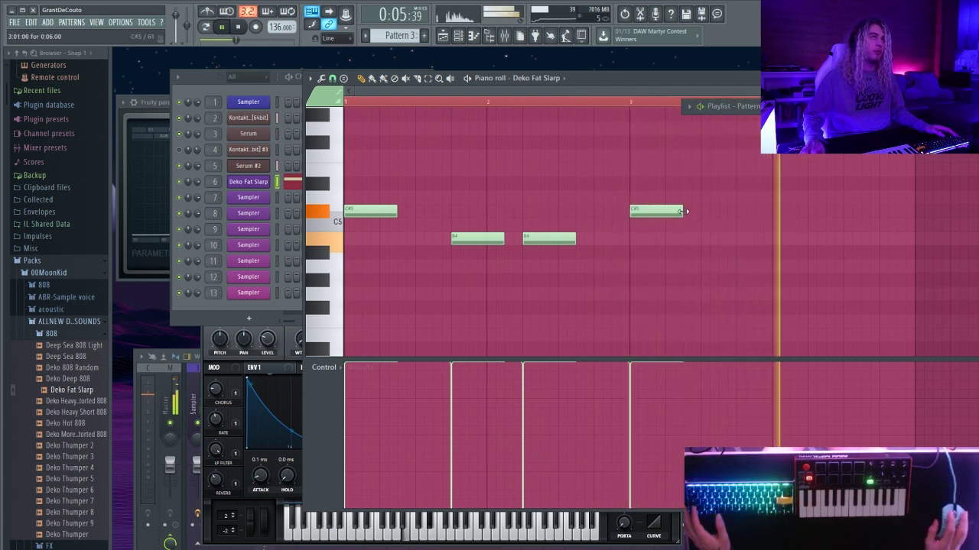
left_click(688, 212)
left_click(753, 240)
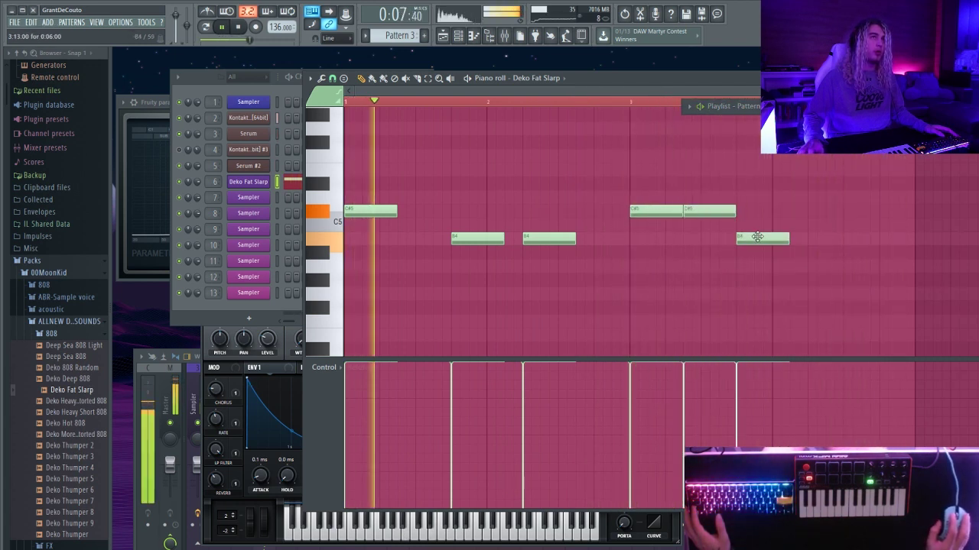
left_click(812, 240)
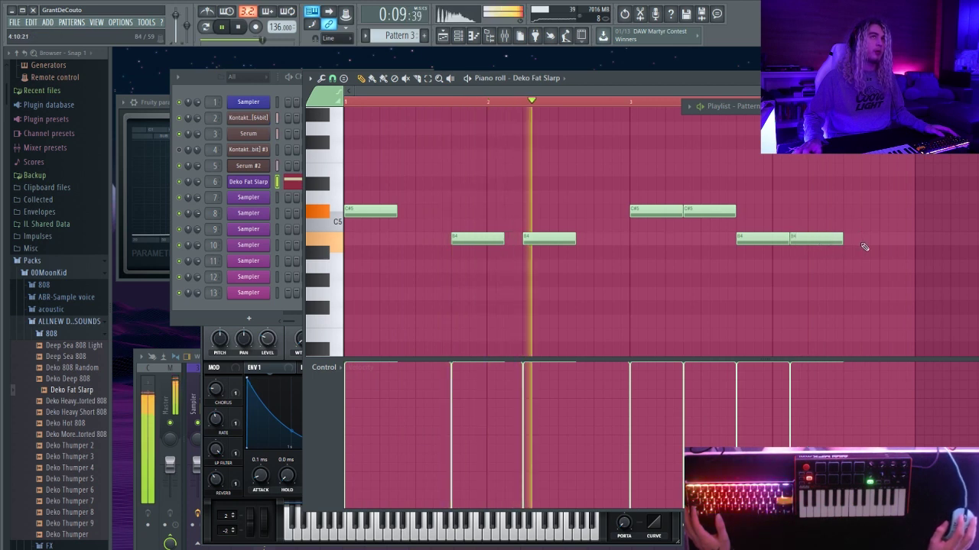
Step: Move the last B4 808 note to 4:05:00 and add another six-step B4 note at 4:11:00
left_click_drag(812, 240, 836, 241)
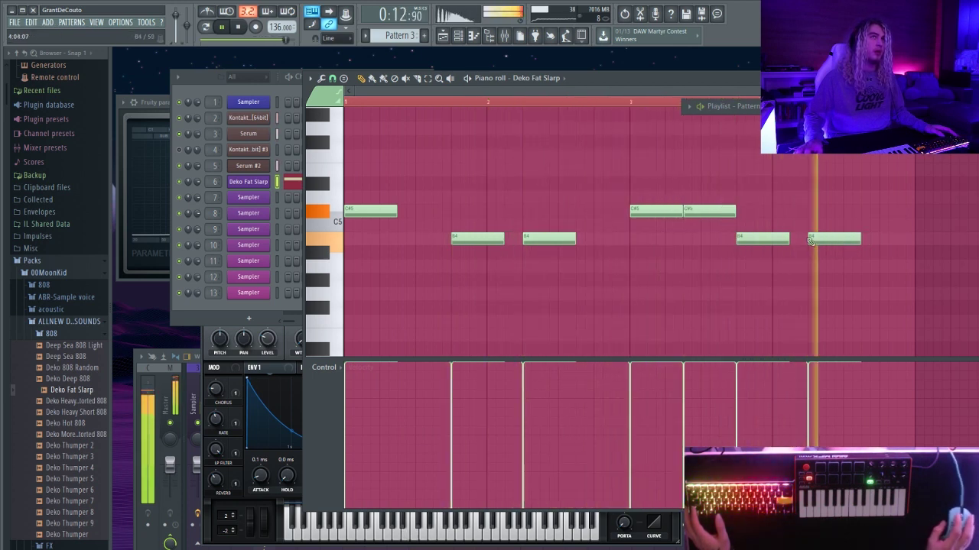
left_click(871, 239)
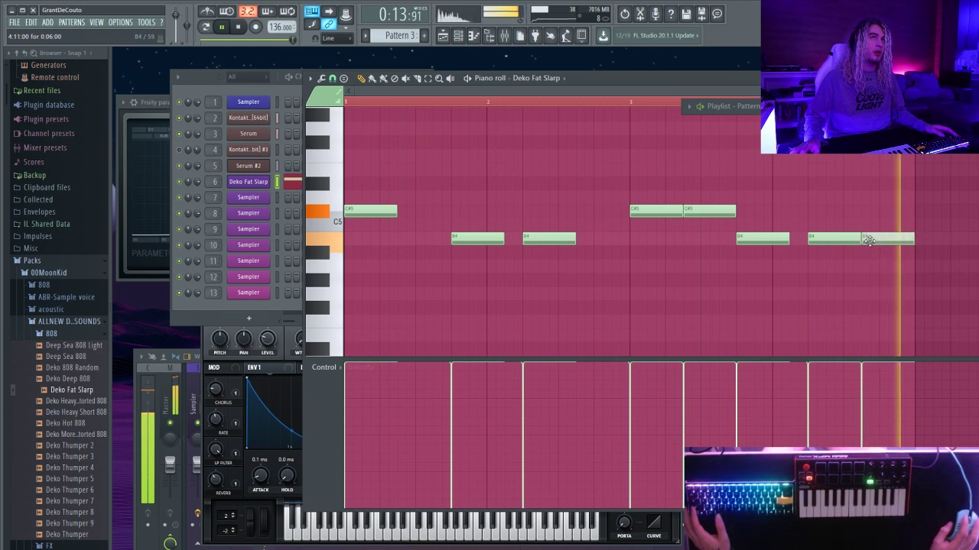
Step: Set the Deko Fat Slarp channel to cut itself in its sampler's miscellaneous settings
left_click(249, 182)
double_click(550, 266)
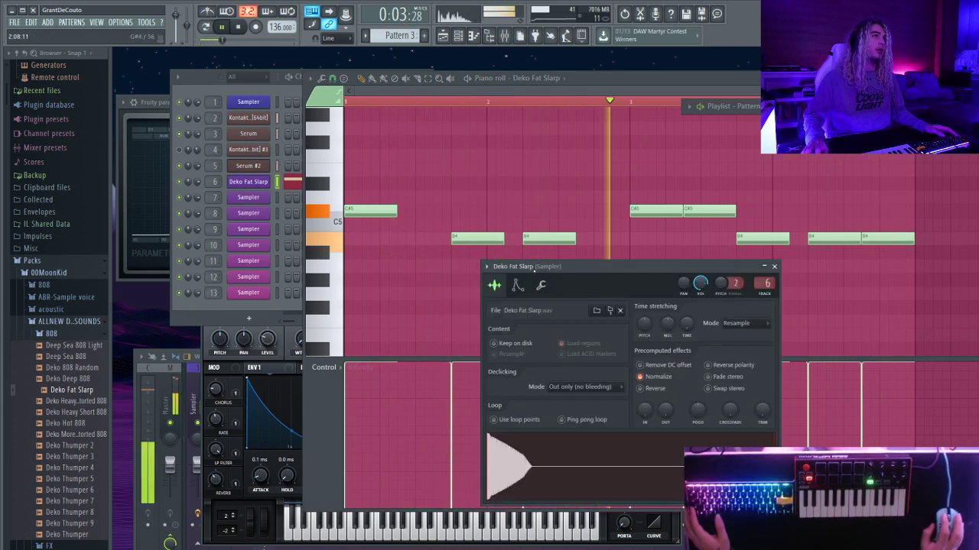
left_click(516, 286)
left_click(540, 285)
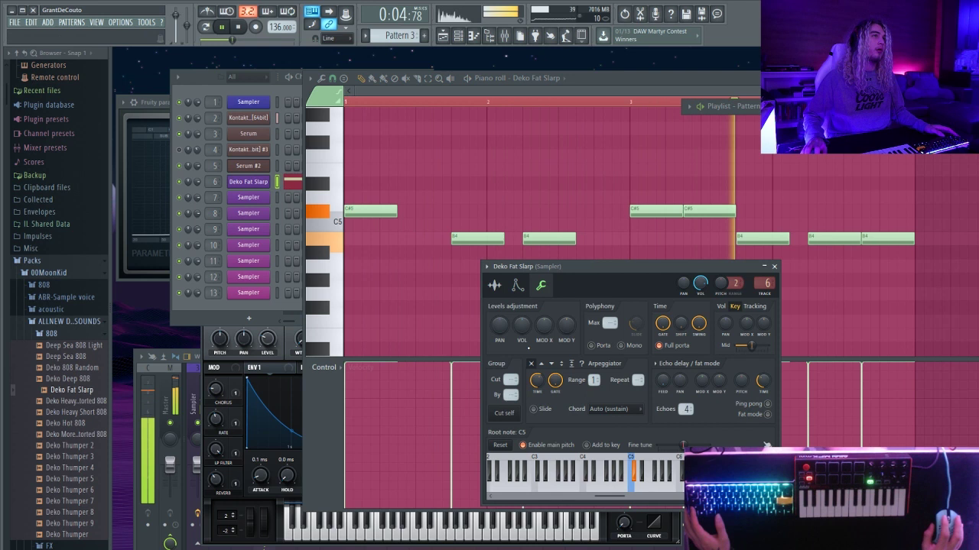
left_click(507, 414)
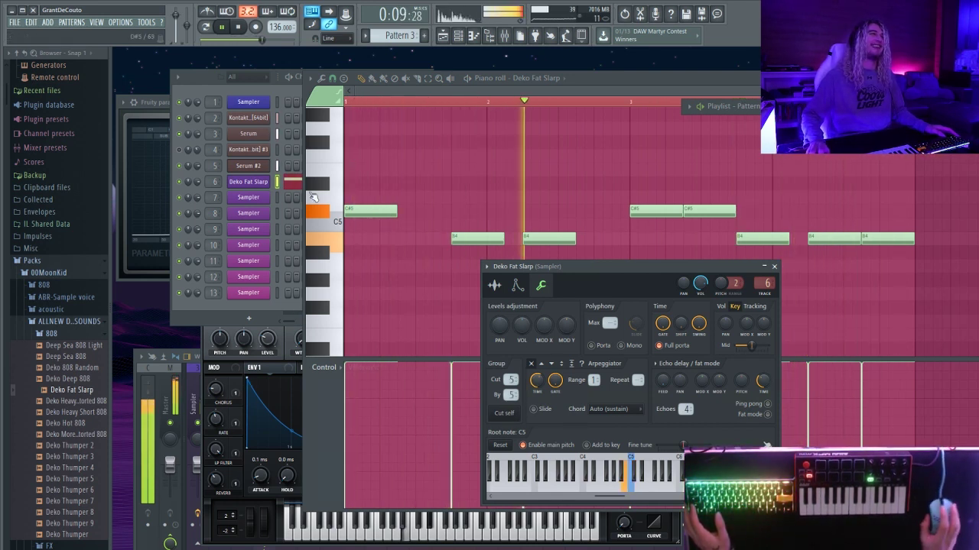
Step: Load OMEGAKICK_Master from the Kicks folder of ALLNEW DRUM SOUNDS onto channel 7
left_click(232, 308)
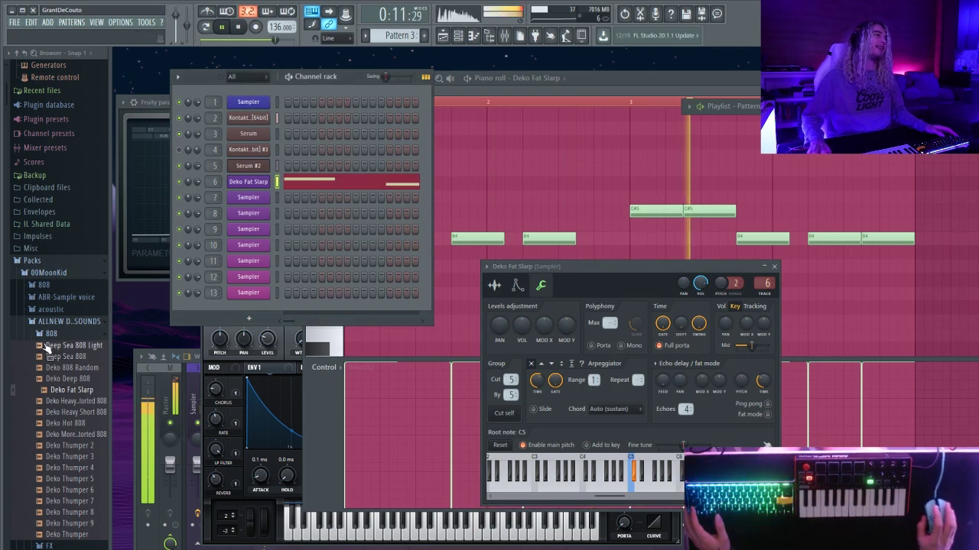
left_click(57, 321)
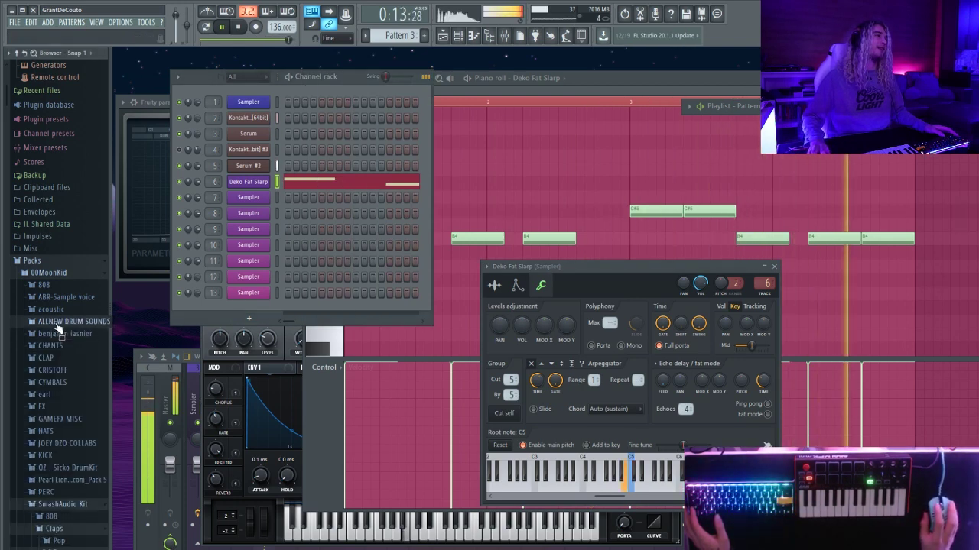
left_click(58, 322)
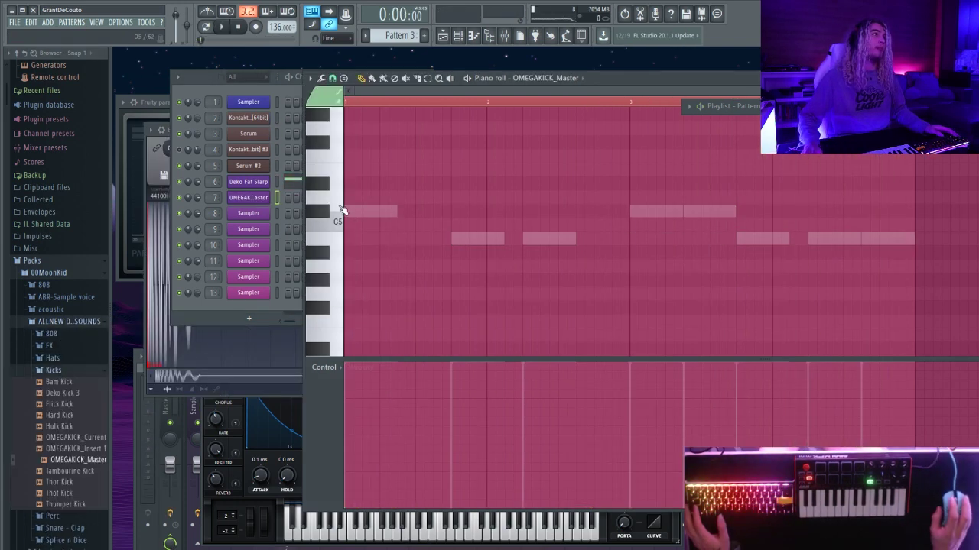
Step: Place six-step C5 kick notes at bar 1, 1:13:00 and 2:05:00, in time with the 808
key("space")
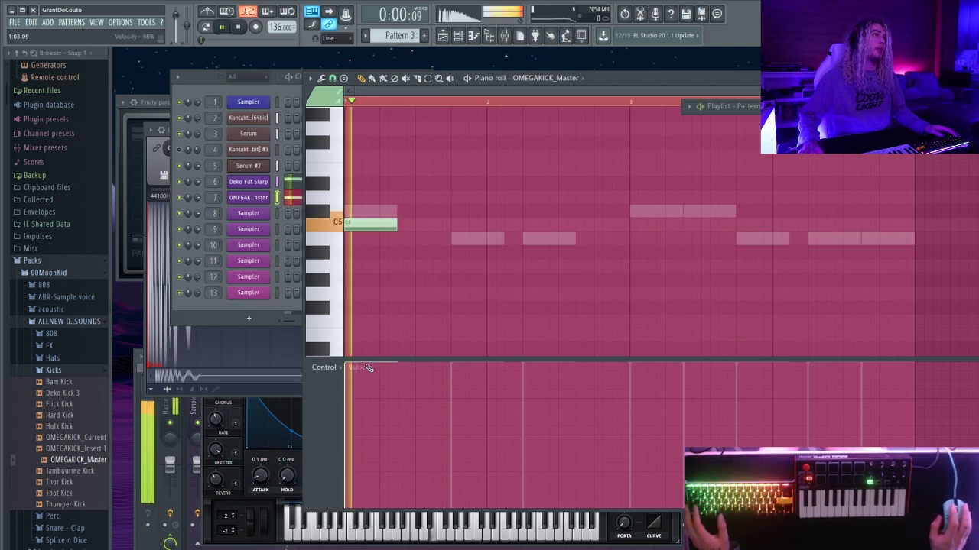
left_click(458, 224)
left_click(535, 224)
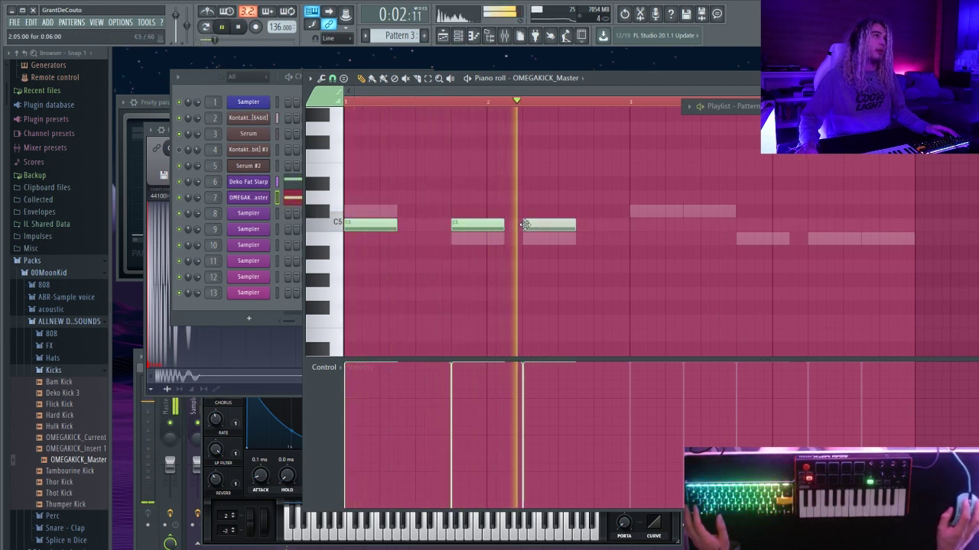
Step: Add six-step C5 kick notes under the 808 at 3:01:00, 3:07:00, 3:13:00, 4:05:00 and 4:11:00
left_click(650, 210)
right_click(675, 211)
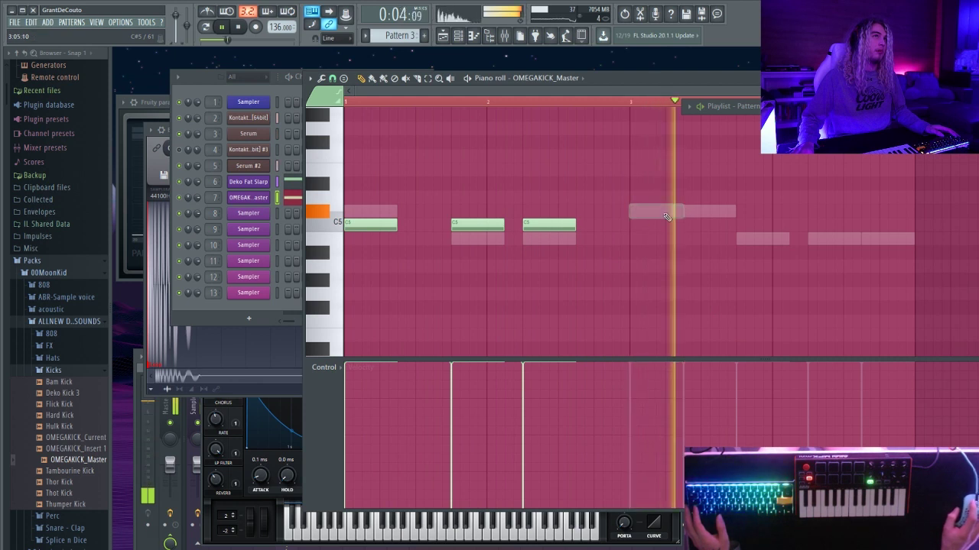
left_click(644, 225)
left_click(690, 226)
left_click(745, 224)
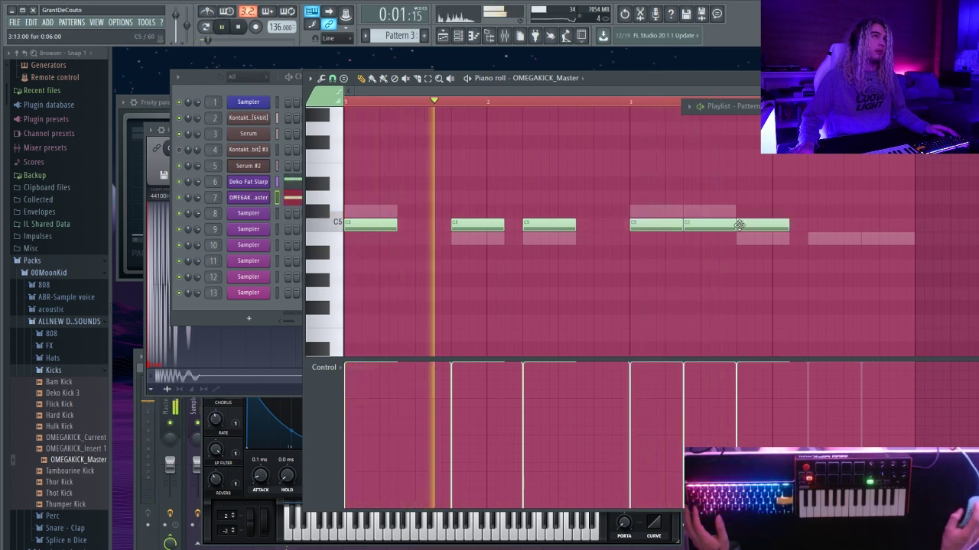
left_click(818, 224)
left_click(879, 224)
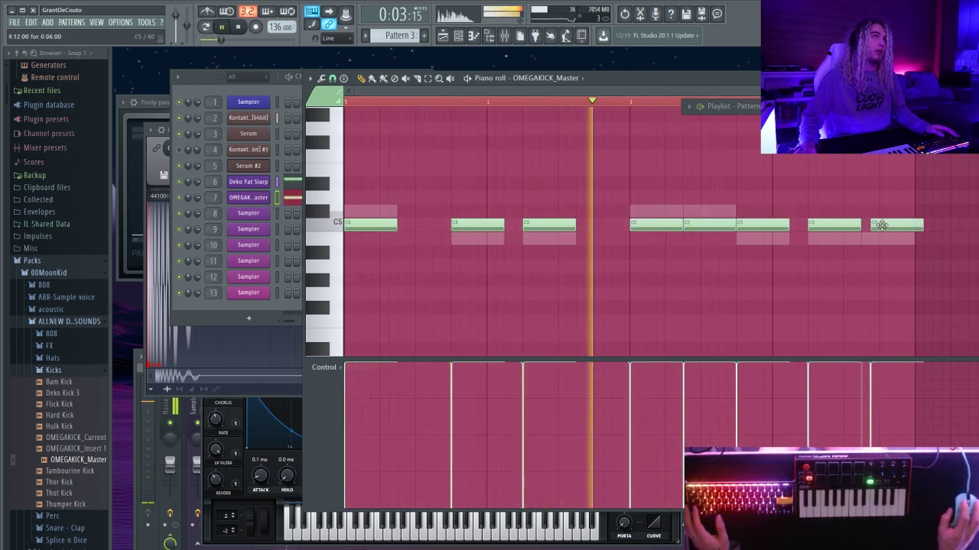
Step: Replace the OMEGAKICK_Master channel's sample with only its first hit, selected in Edison from 0.000 to 0.400
left_click(248, 199)
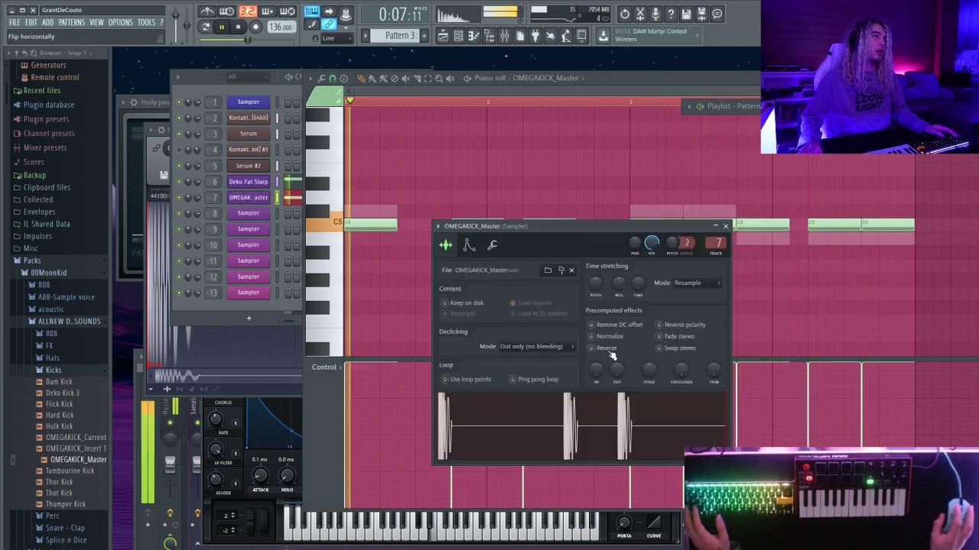
right_click(514, 411)
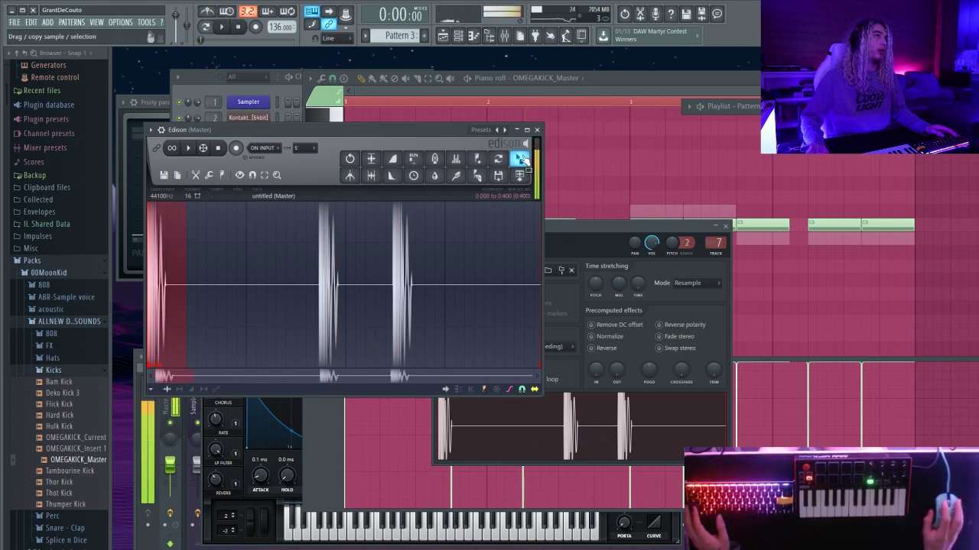
left_click_drag(522, 158, 535, 345)
left_click_drag(533, 426, 533, 426)
key("space")
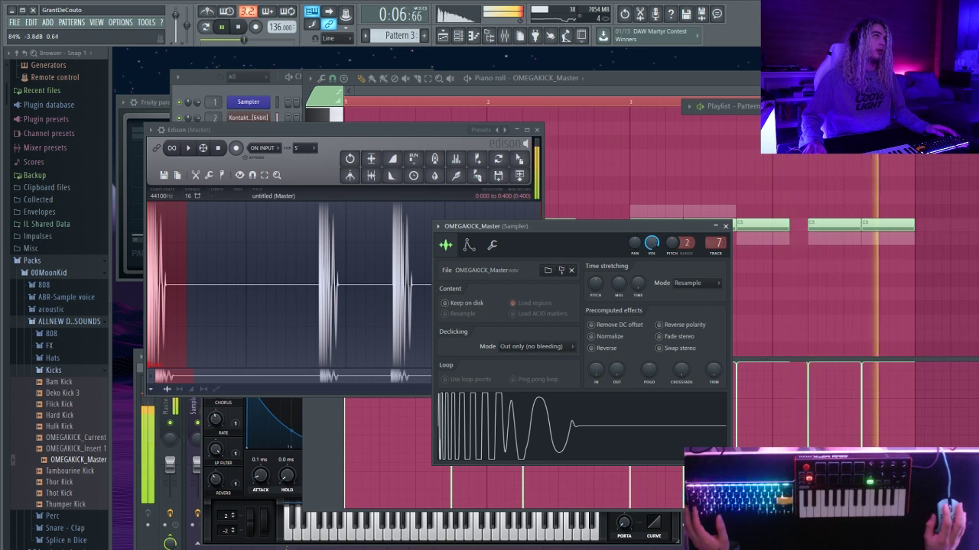
left_click(606, 93)
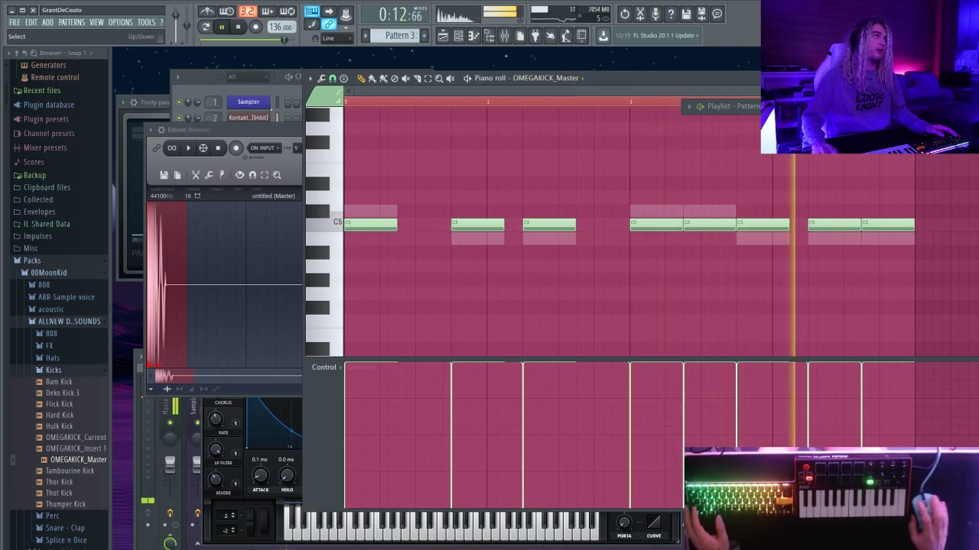
Step: Load the closed hat Stuntman Beatz Hi Hat (3) onto channel 8 and fill each 2 steps
left_click(239, 110)
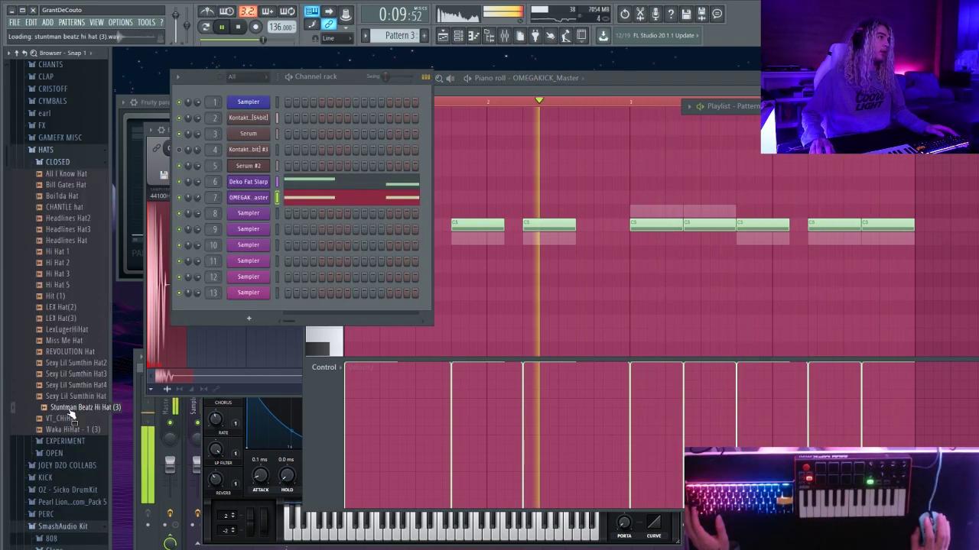
left_click_drag(71, 408, 252, 215)
right_click(264, 214)
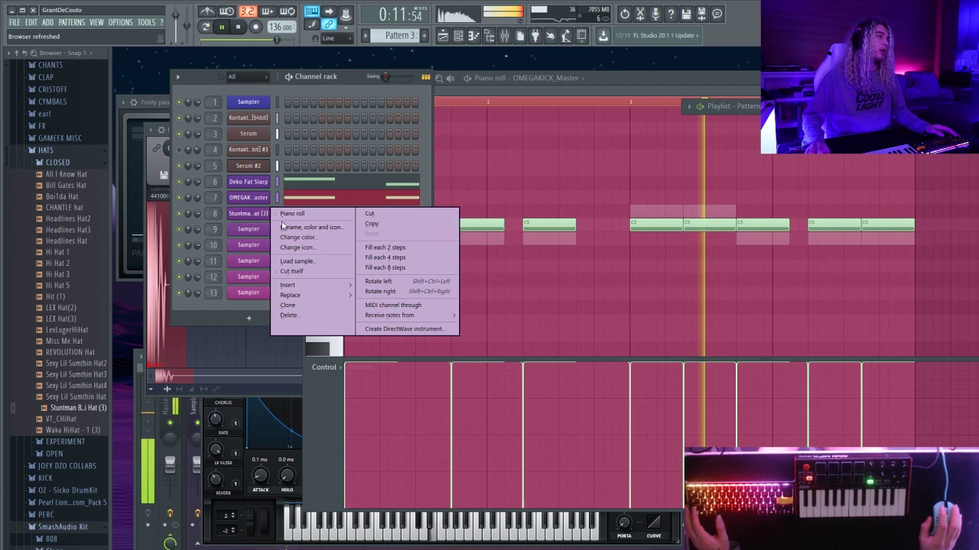
left_click(367, 246)
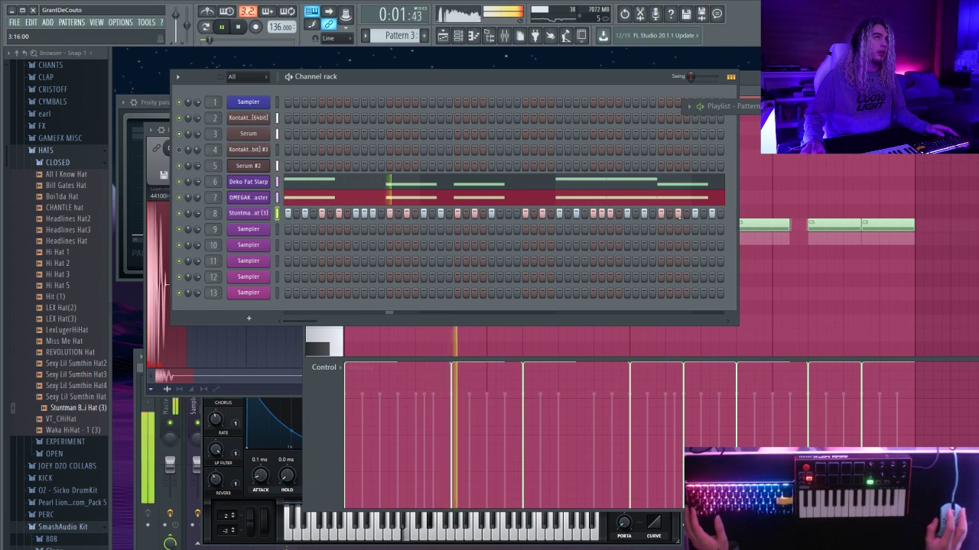
Step: Set the hi-hat piano roll's snap to 1/3 step and add a triplet roll between 4:11:00 and 4:13:00
right_click(230, 210)
left_click(247, 214)
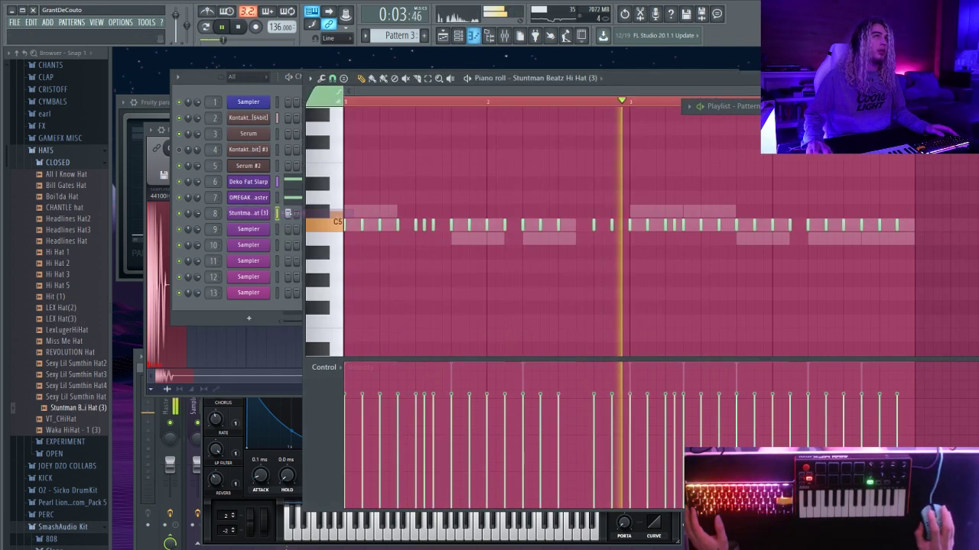
left_click(321, 81)
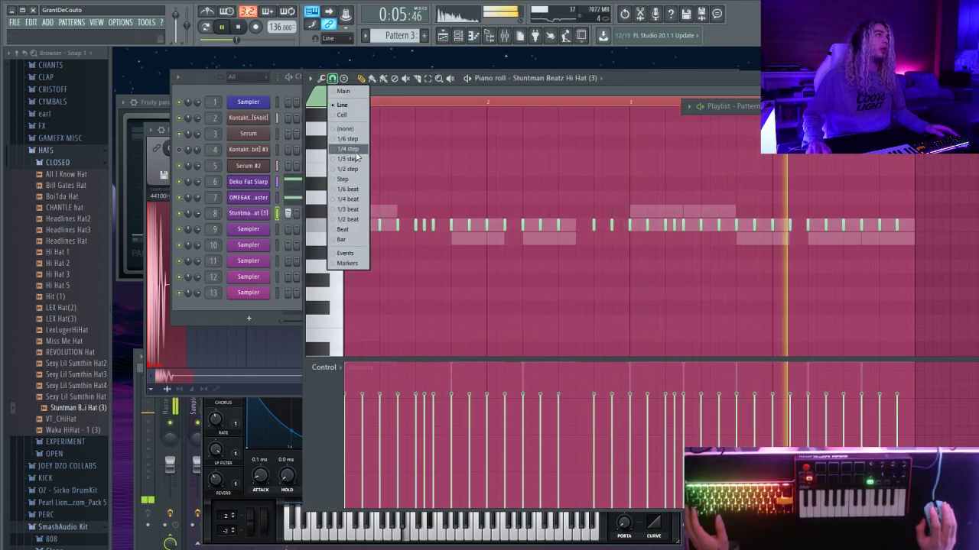
left_click(348, 159)
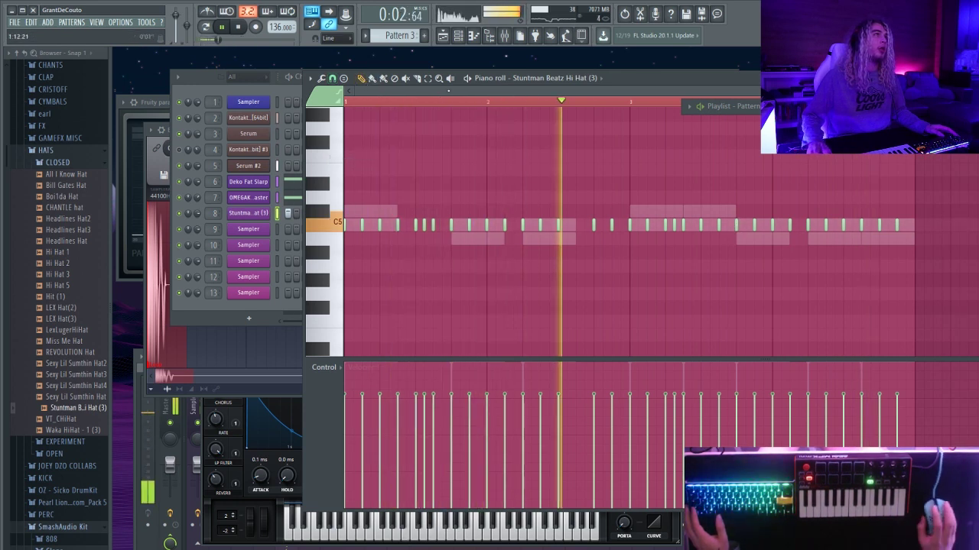
key("z")
left_click_drag(686, 191, 851, 259)
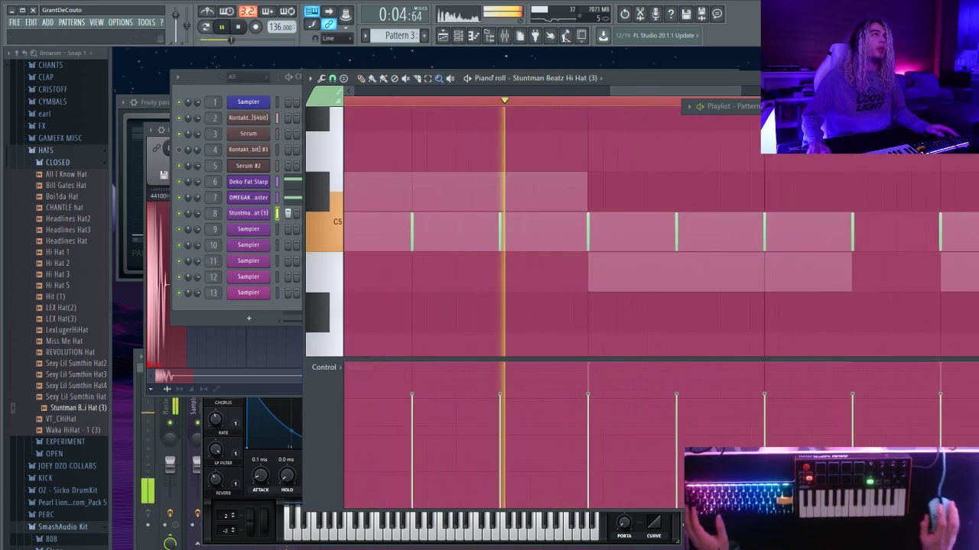
key("space")
key("p")
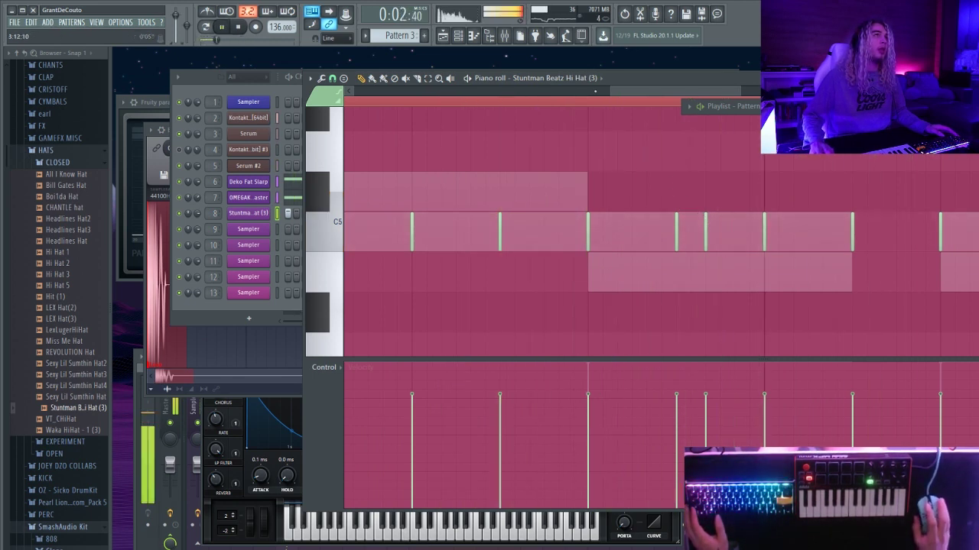
left_click_drag(631, 91, 745, 92)
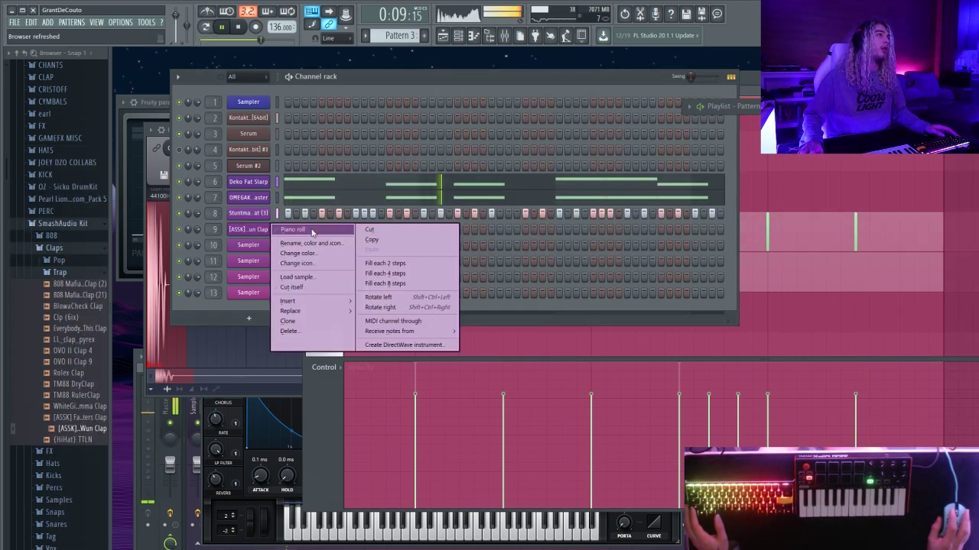
Step: Place [ASSK] TwentyWun Clap hits on beat 3 of all four bars and adjust the clap channel's volume
left_click(328, 228)
left_click(269, 306)
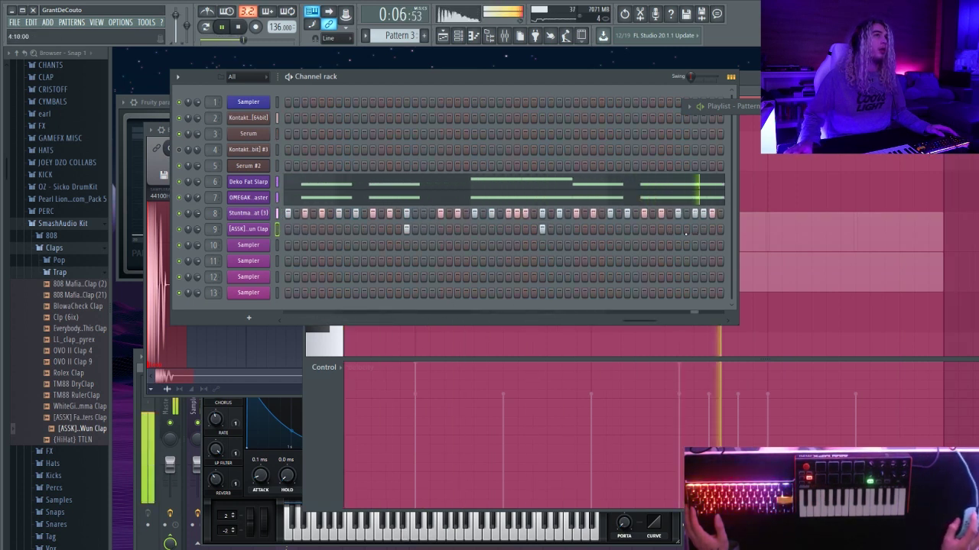
left_click(677, 230)
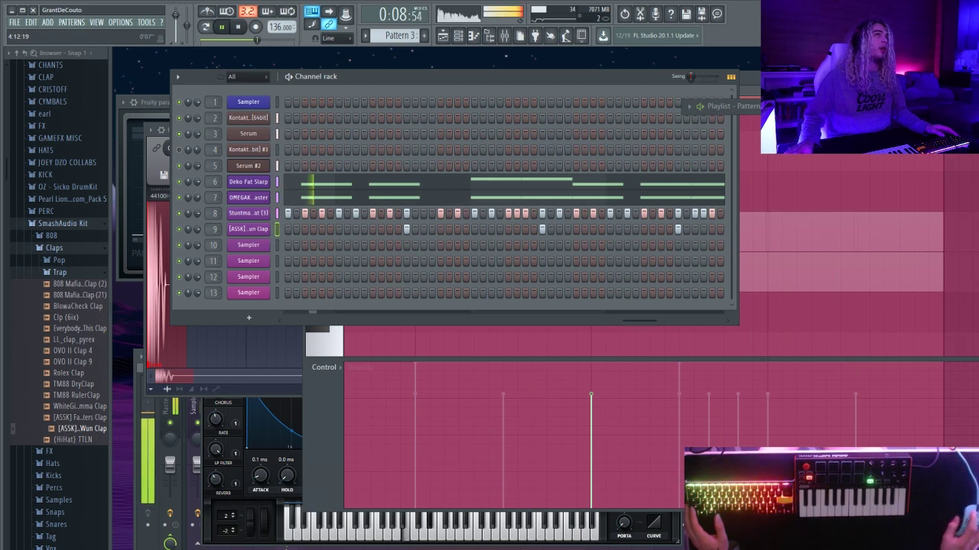
key("F7")
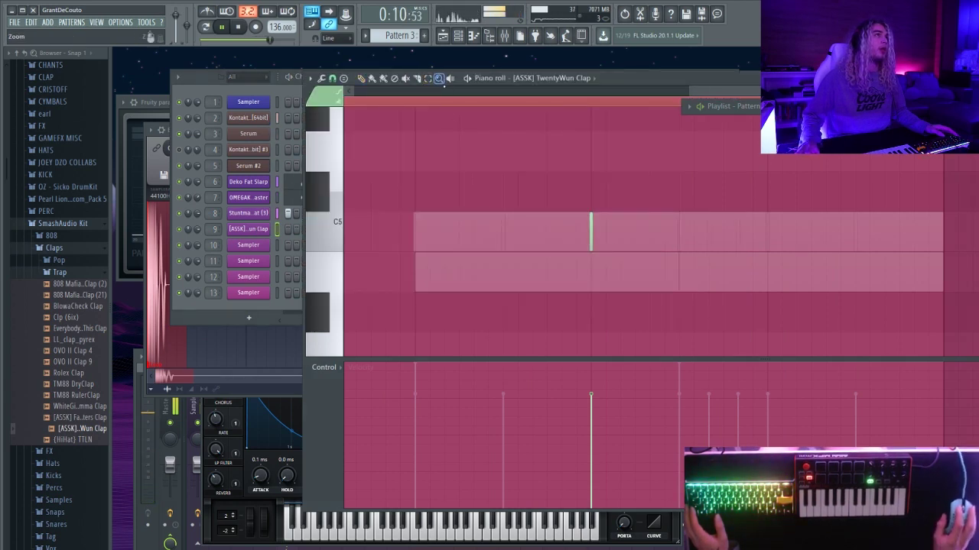
right_click(439, 78)
left_click(362, 79)
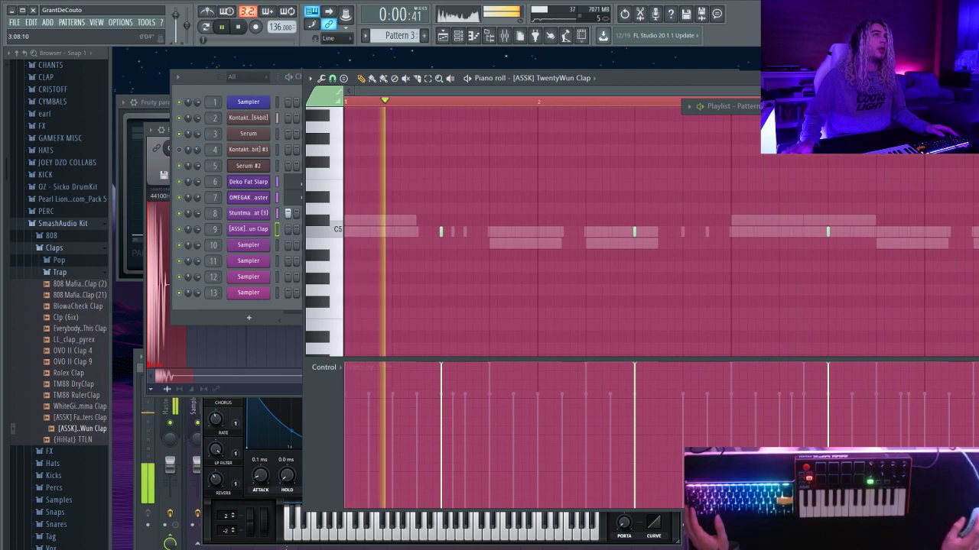
scroll(660, 230, "down", 2)
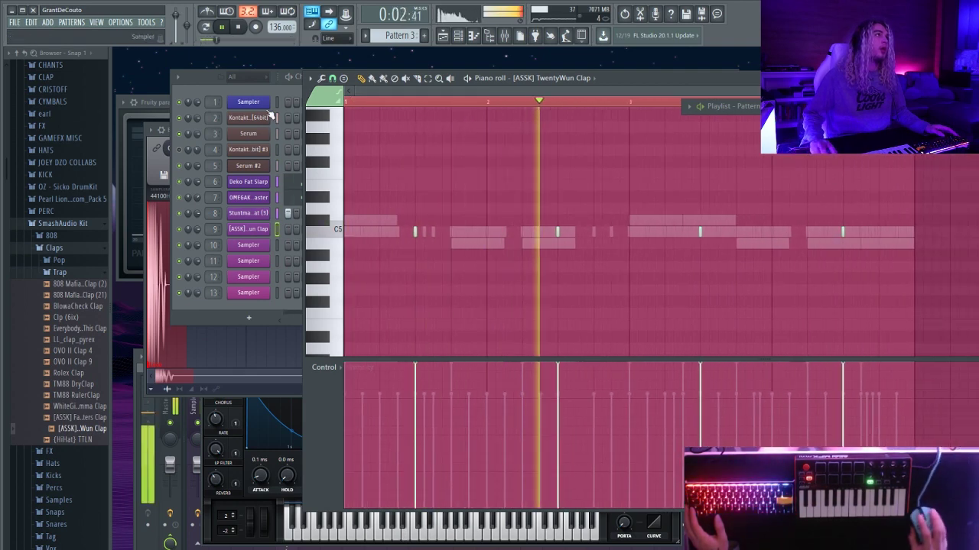
left_click_drag(197, 230, 197, 226)
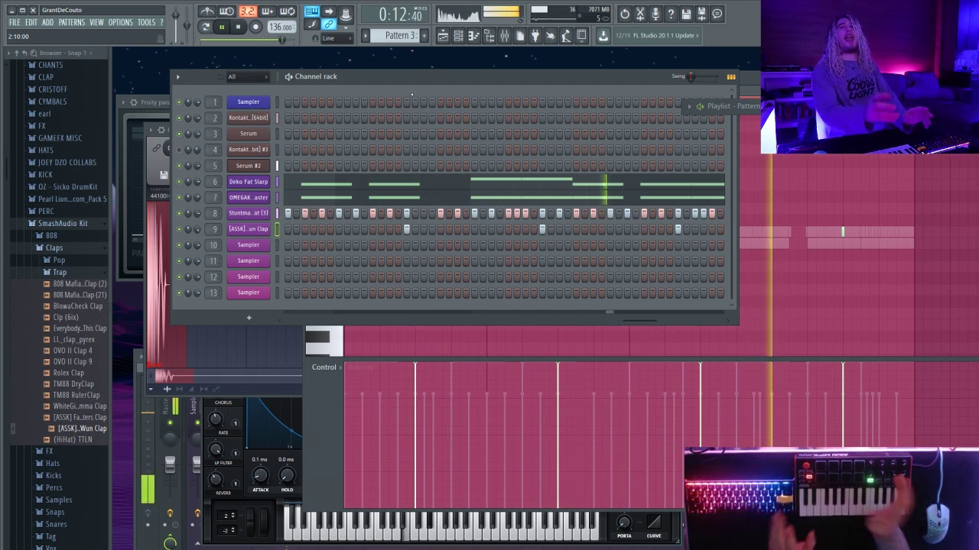
key("space")
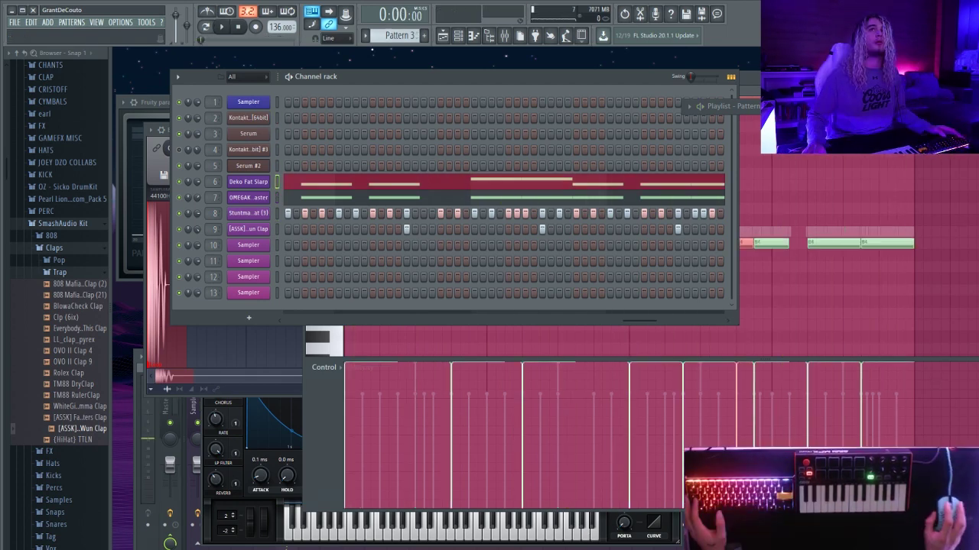
Step: Move both Pattern 1 clips to track 6 and both Pattern 3 clips to track 3 in the playlist
key("F5")
left_click_drag(260, 210, 260, 269)
left_click_drag(329, 211, 329, 268)
left_click_drag(260, 180, 260, 211)
left_click_drag(337, 184, 337, 229)
left_click_drag(260, 269, 260, 298)
left_click_drag(336, 269, 337, 298)
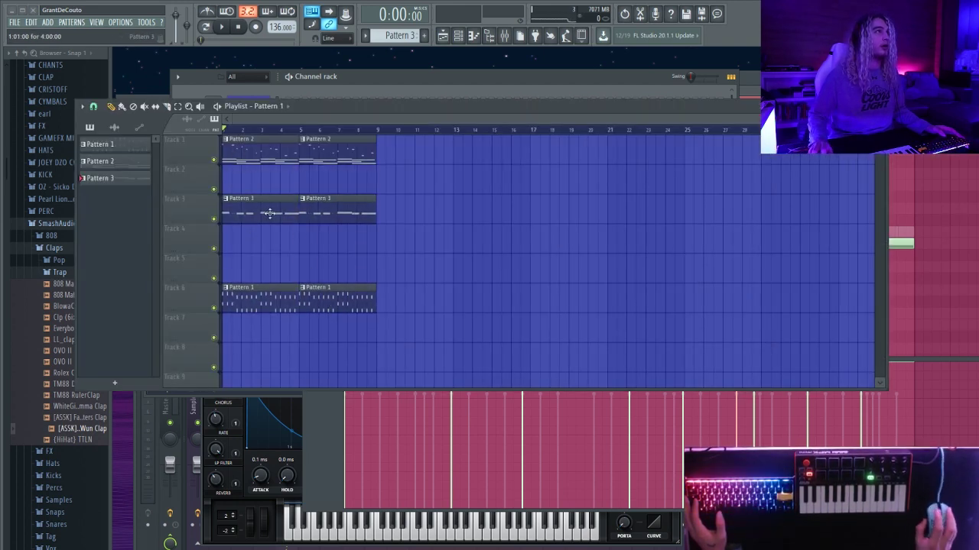
Step: Move both Pattern 3 clips to track 5, remove the second Pattern 2 clip and select Pattern 2
left_click_drag(268, 212, 268, 272)
left_click_drag(339, 211, 339, 275)
left_click(253, 150)
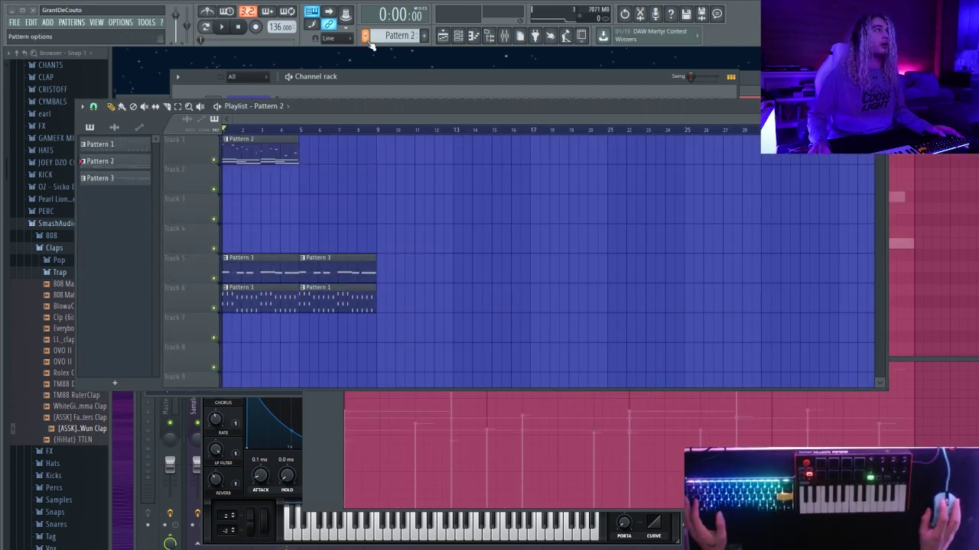
Step: Split Pattern 2 by channel and arrange the Kontakt #3, Kontakt and Serum clips on tracks 1, 2 and 3
left_click(365, 36)
left_click(443, 184)
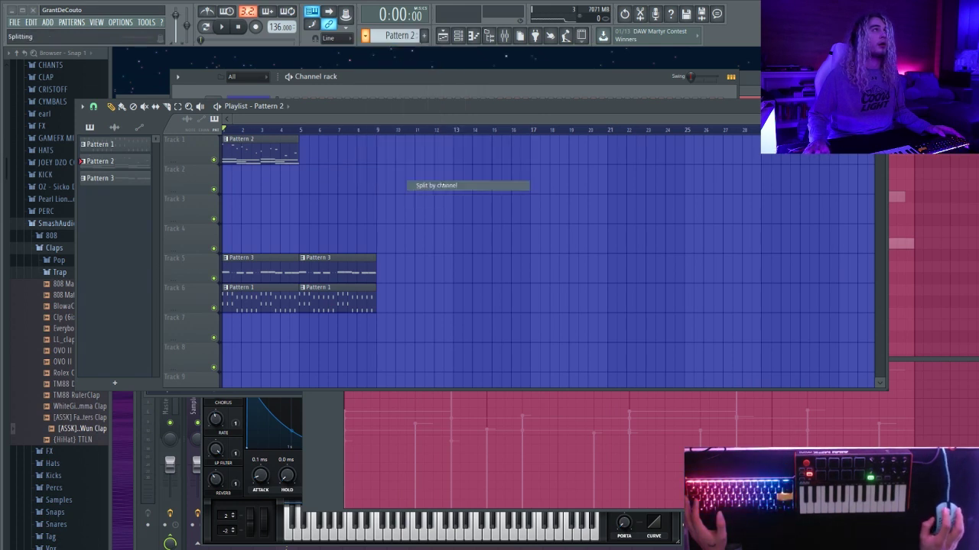
left_click_drag(273, 164, 229, 200)
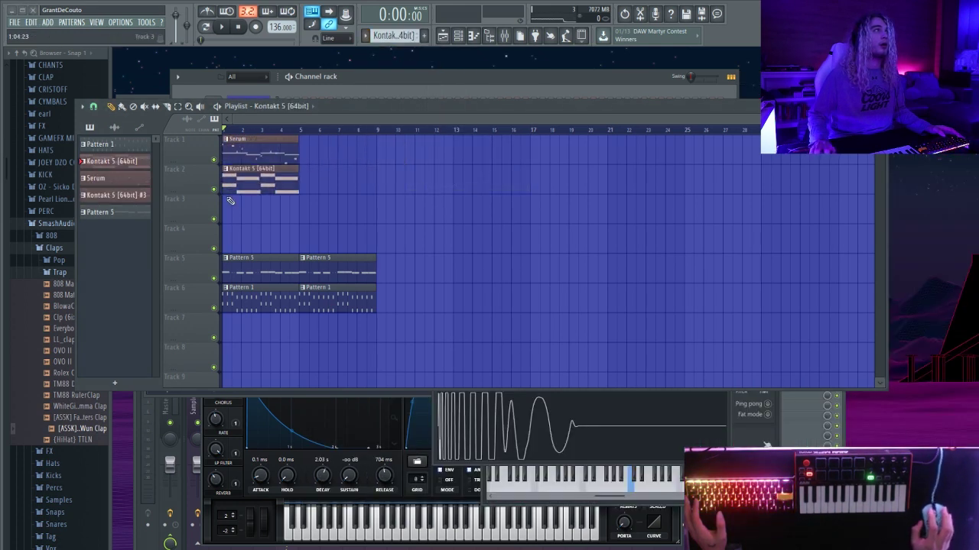
left_click_drag(264, 153, 233, 213)
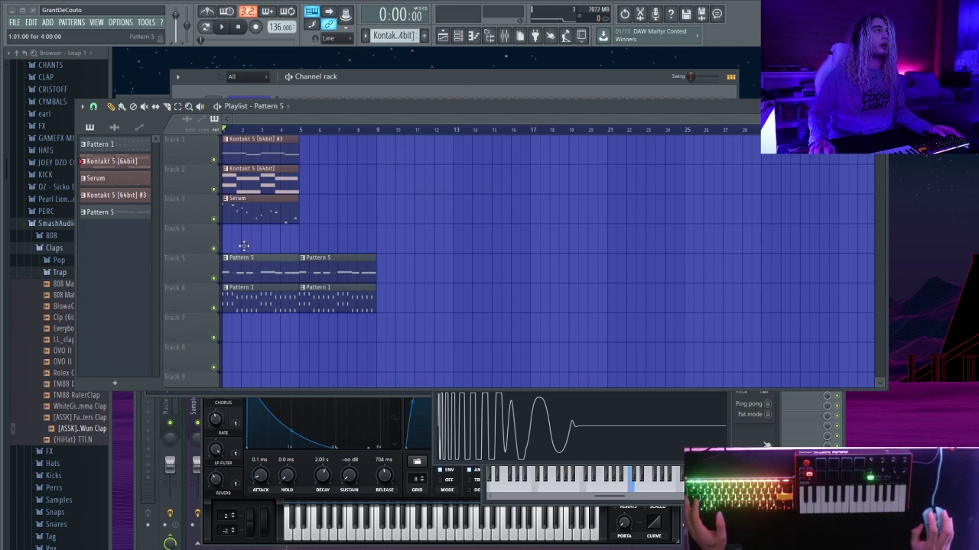
Step: Show the channel rack and move the Pattern 5 clips on track 5 and Pattern 1 clips on track 6 further along the timeline
left_click_drag(239, 264, 402, 274)
left_click(473, 37)
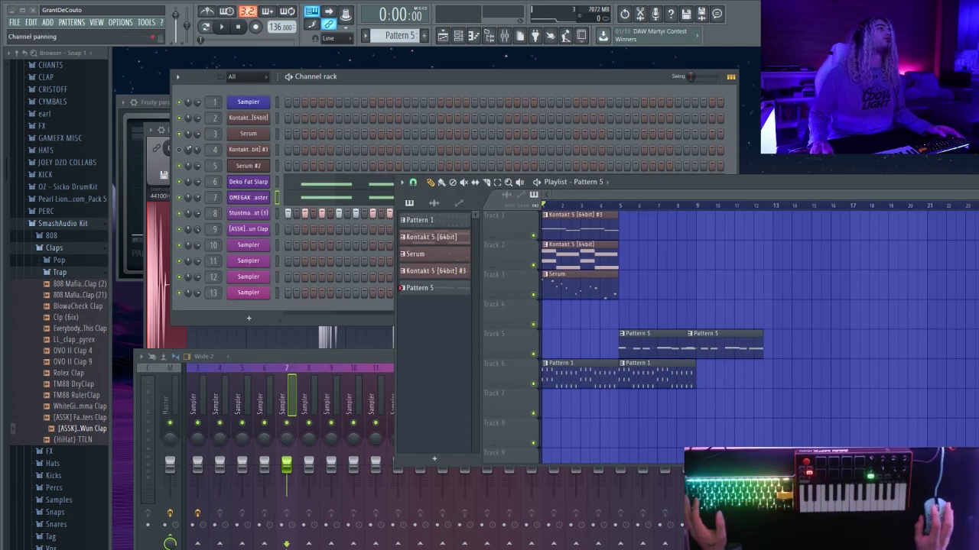
left_click_drag(650, 345, 803, 348)
left_click_drag(730, 350, 739, 350)
key("space")
key("ctrl+a")
left_click_drag(580, 375, 734, 375)
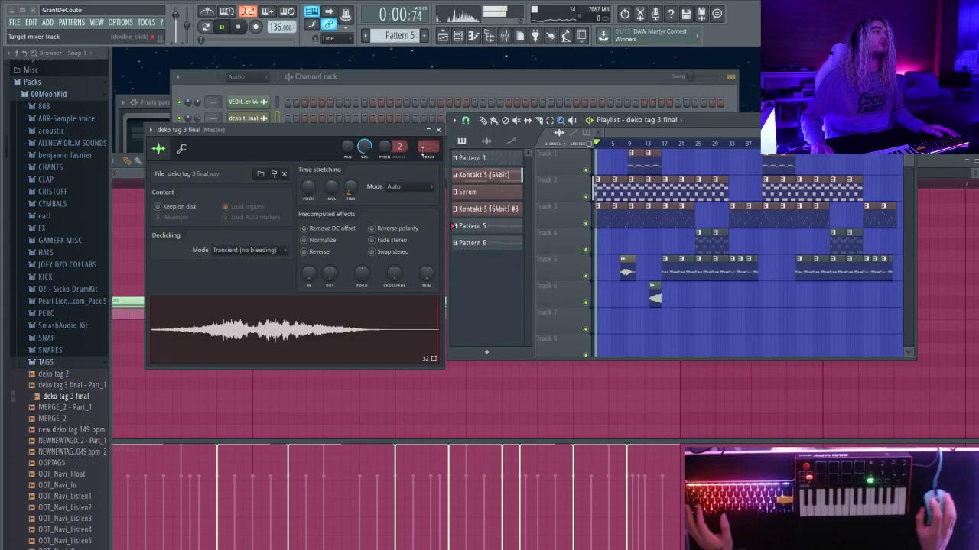
Step: Enlarge the playlist to fill the screen and make its tracks taller to show the whole arrangement
left_click_drag(447, 192, 159, 193)
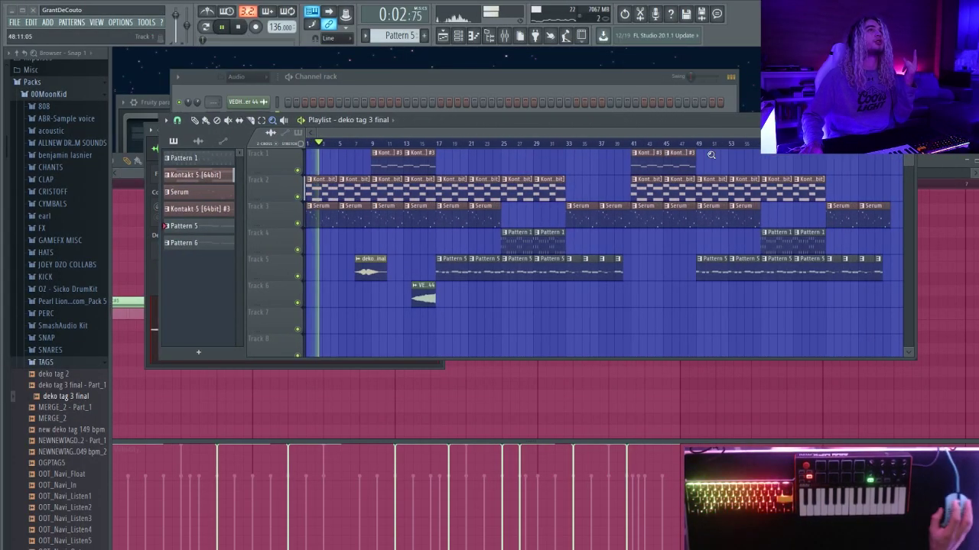
left_click(896, 120)
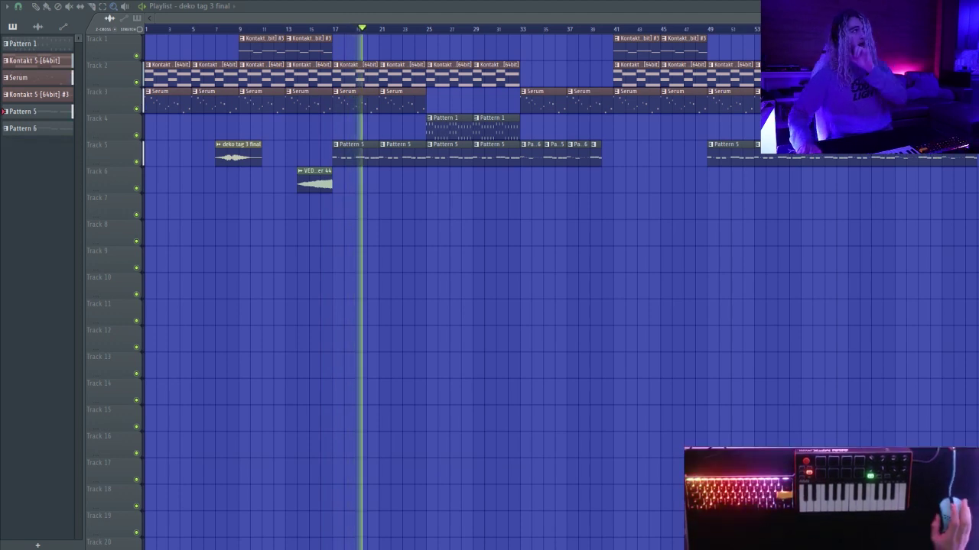
scroll(305, 180, "up", 3)
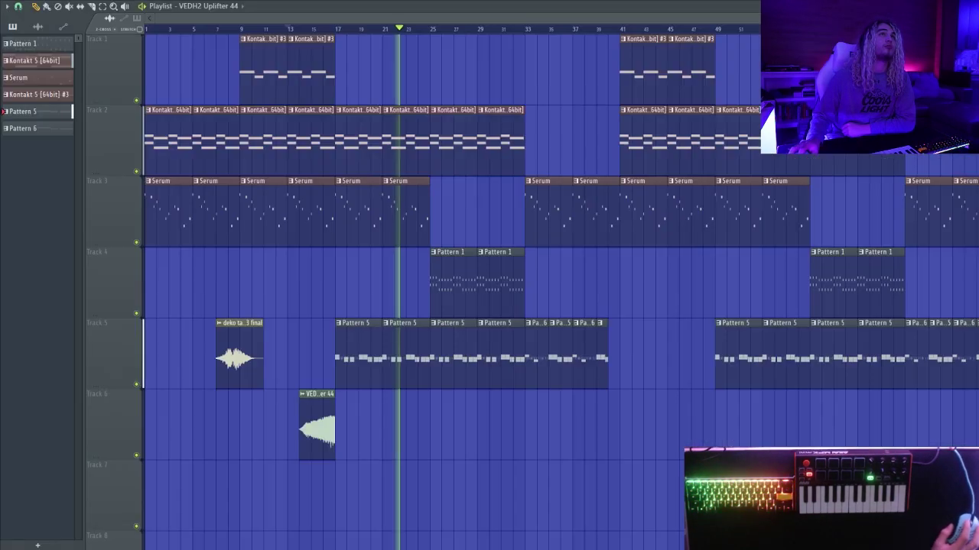
Step: Play the arrangement from around bar 14, stop it and restart playback from the beginning
left_click(297, 28)
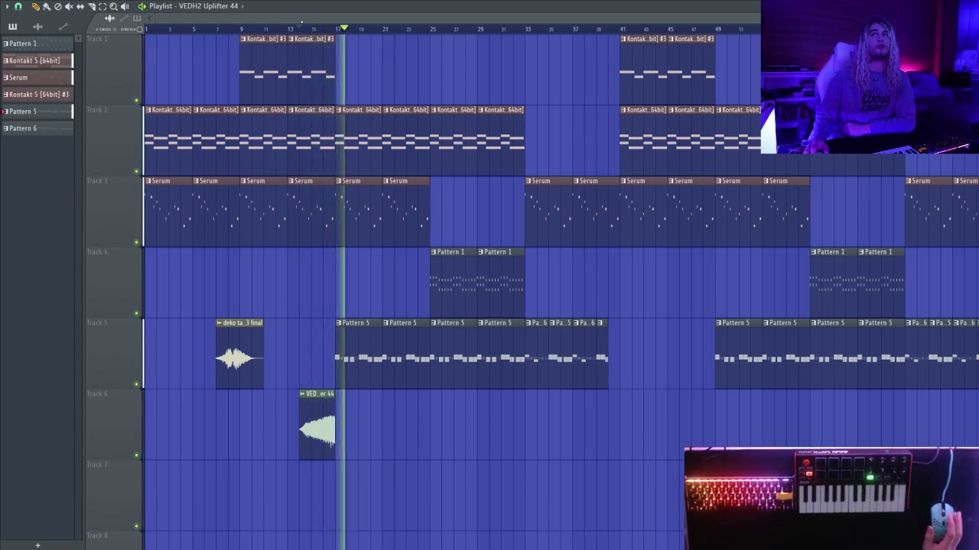
key("space")
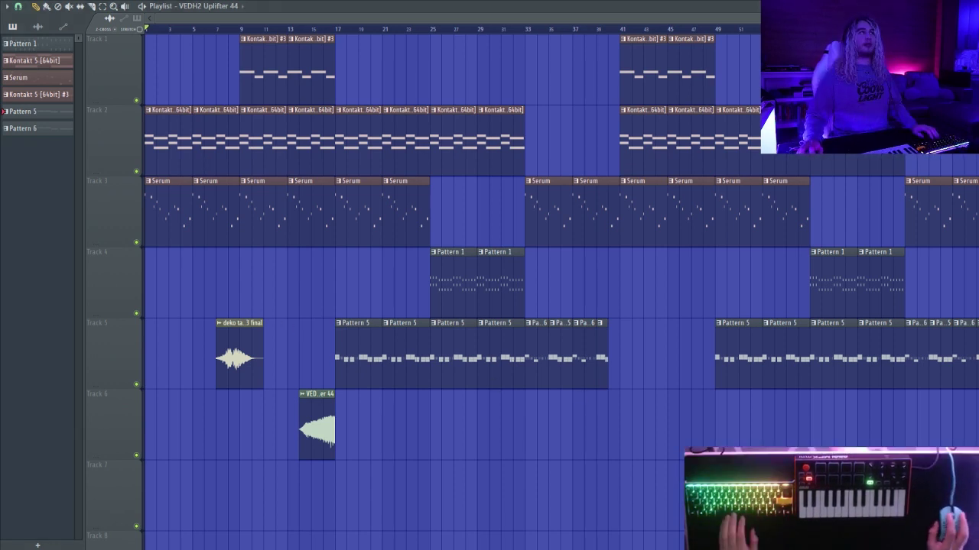
key("space")
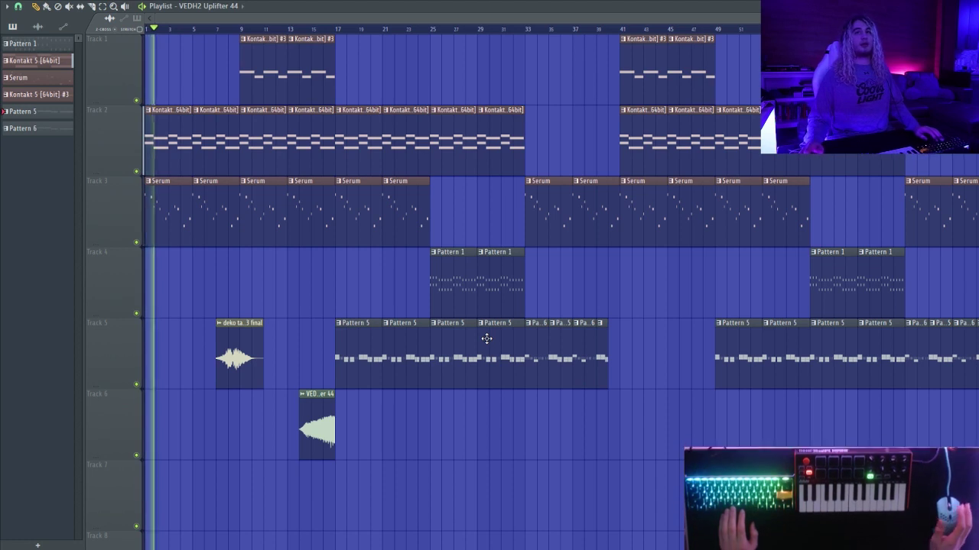